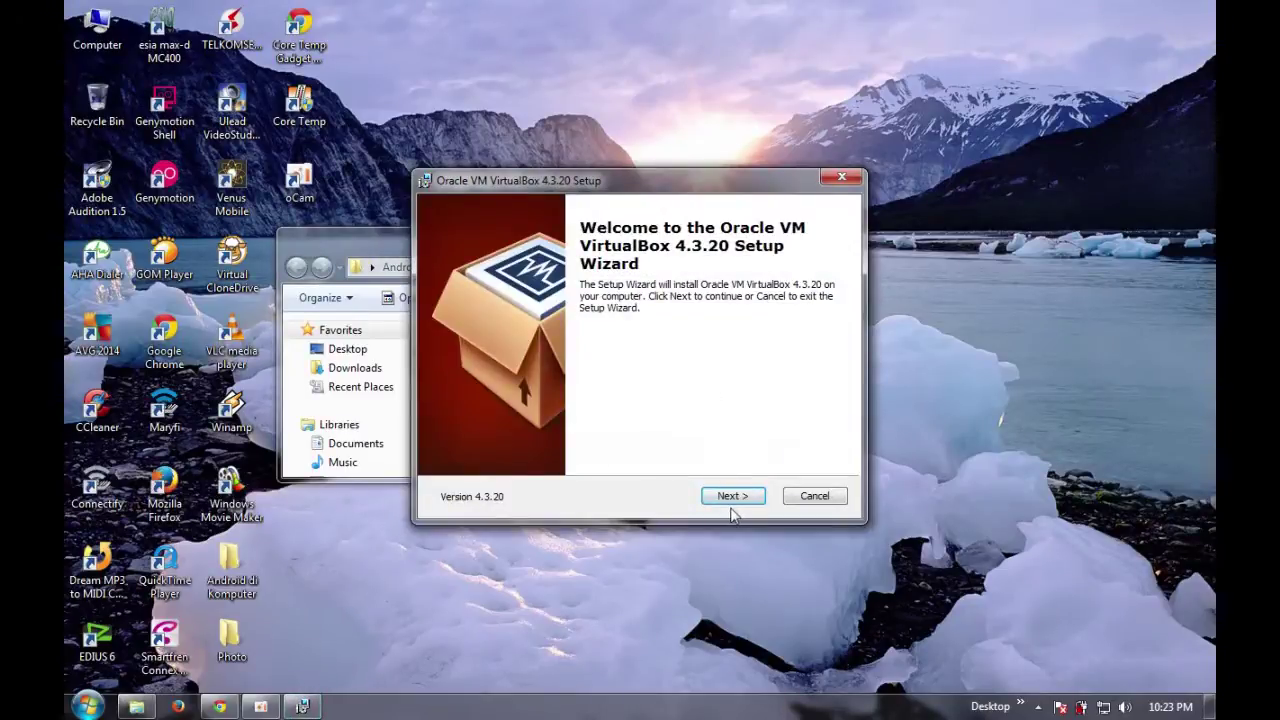
# Run the Oracle VM VirtualBox 4.3.20 setup with the default features, location and shortcuts, accepting the network interface reset
pyautogui.click(733, 497)
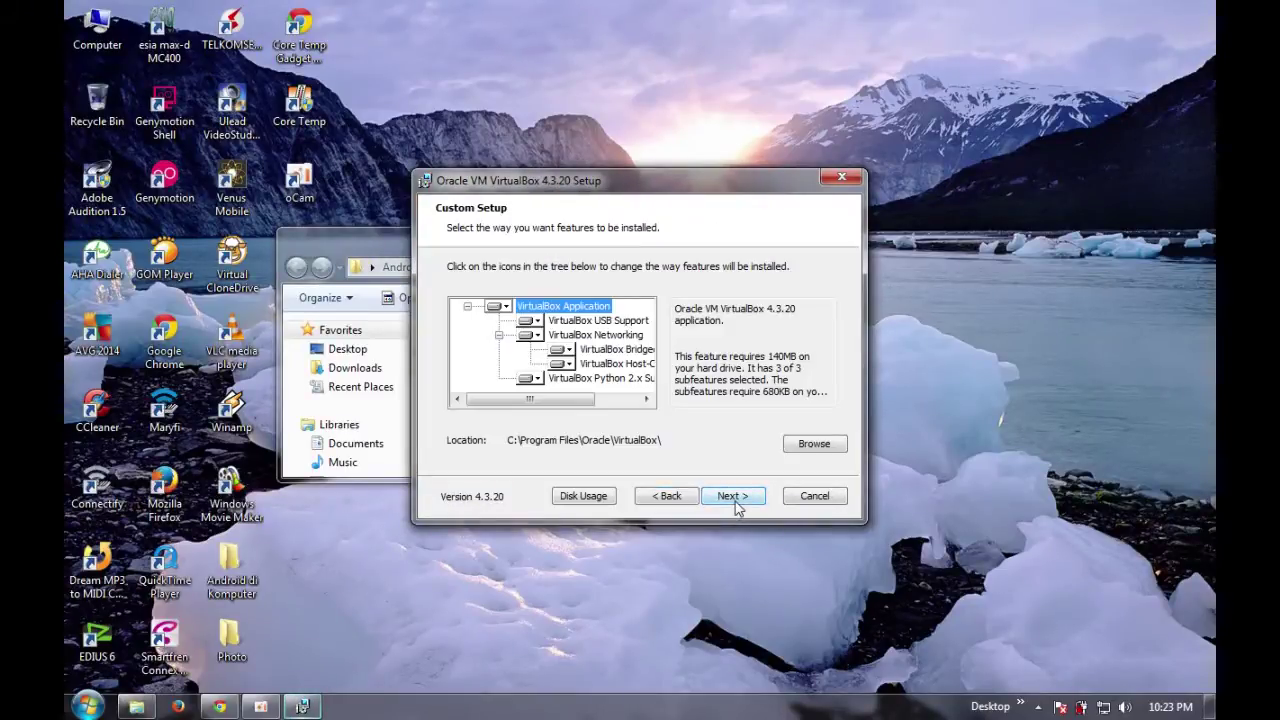
pyautogui.click(733, 497)
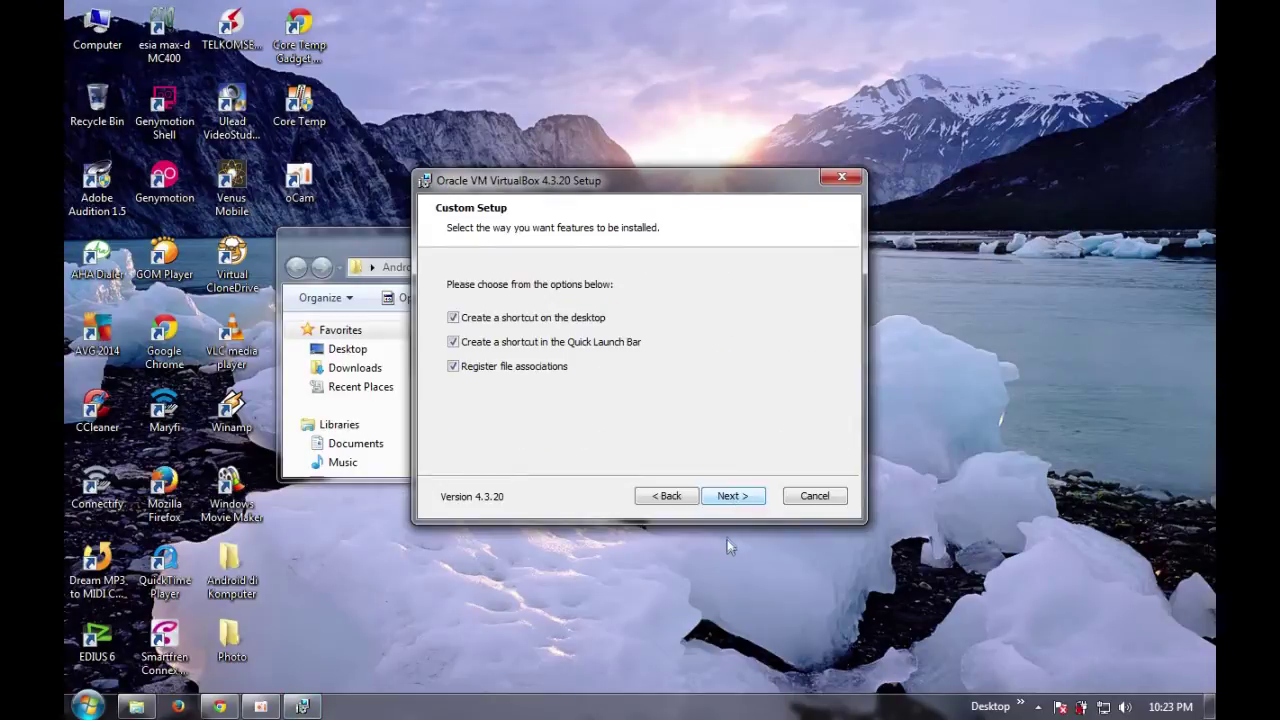
pyautogui.click(733, 498)
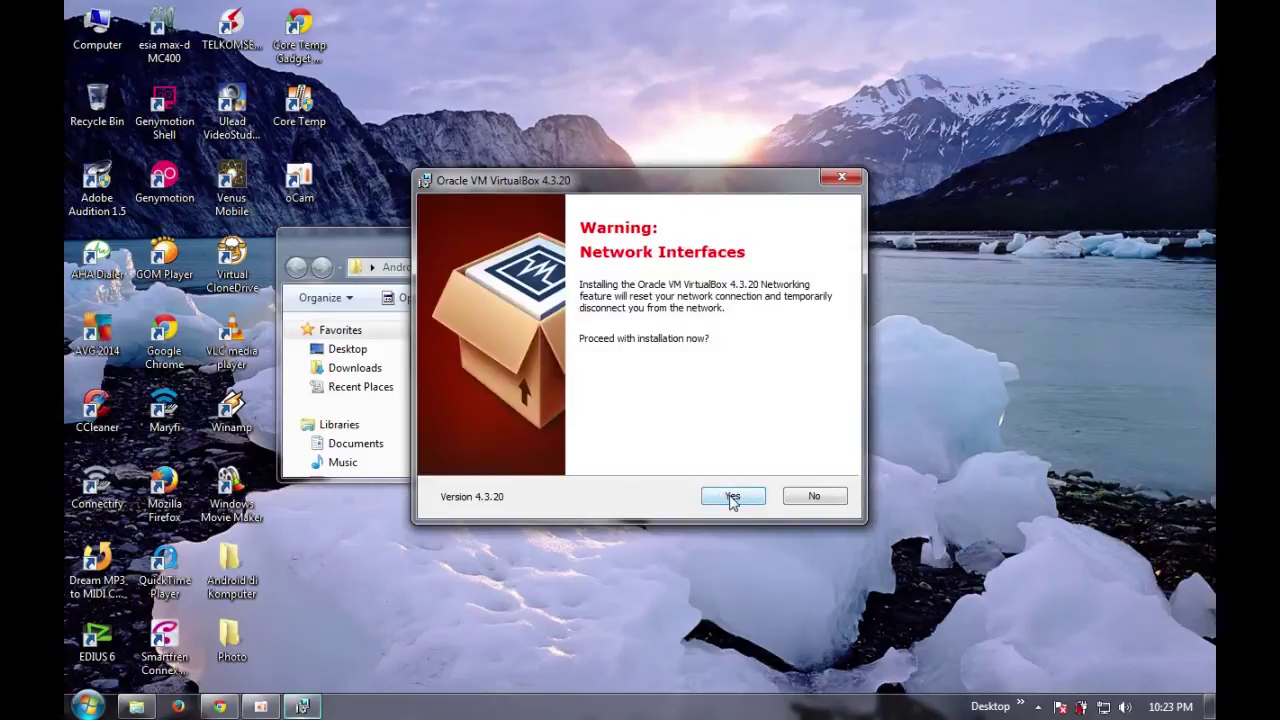
pyautogui.click(733, 497)
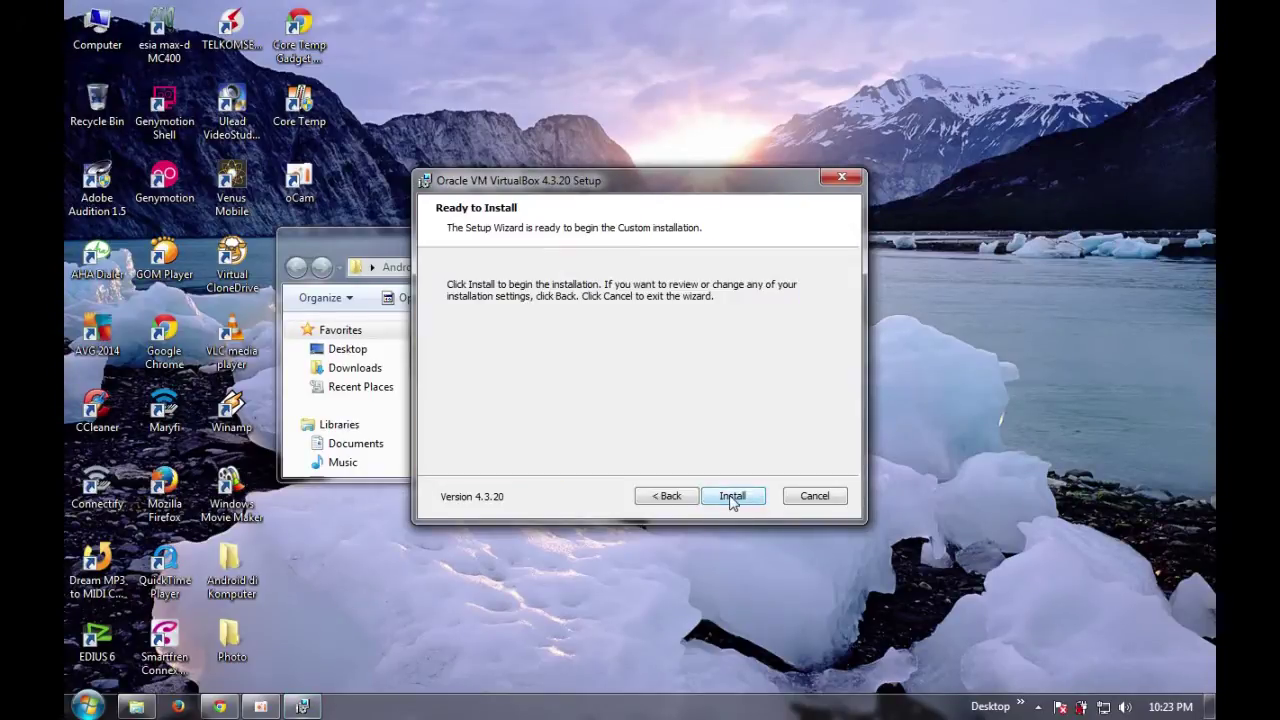
pyautogui.click(733, 497)
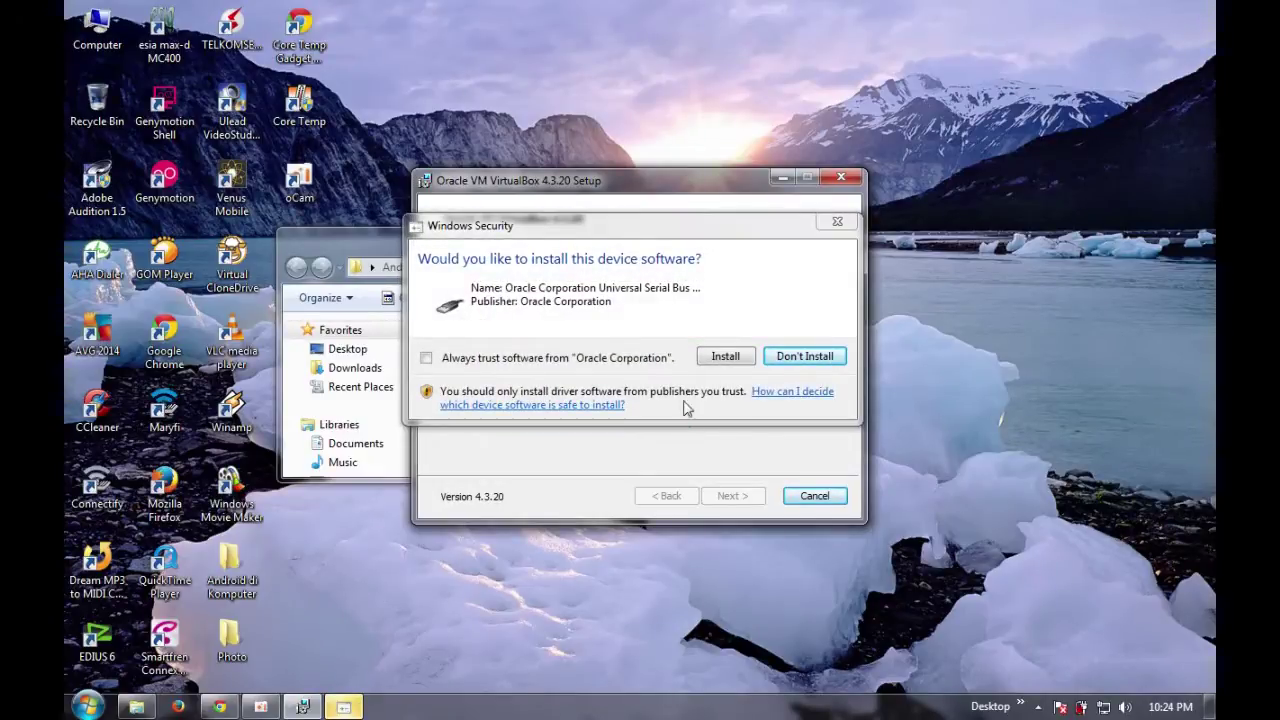
# Allow installation of the Oracle Universal Serial Bus, Network Service and Network adapters device software
pyautogui.click(718, 360)
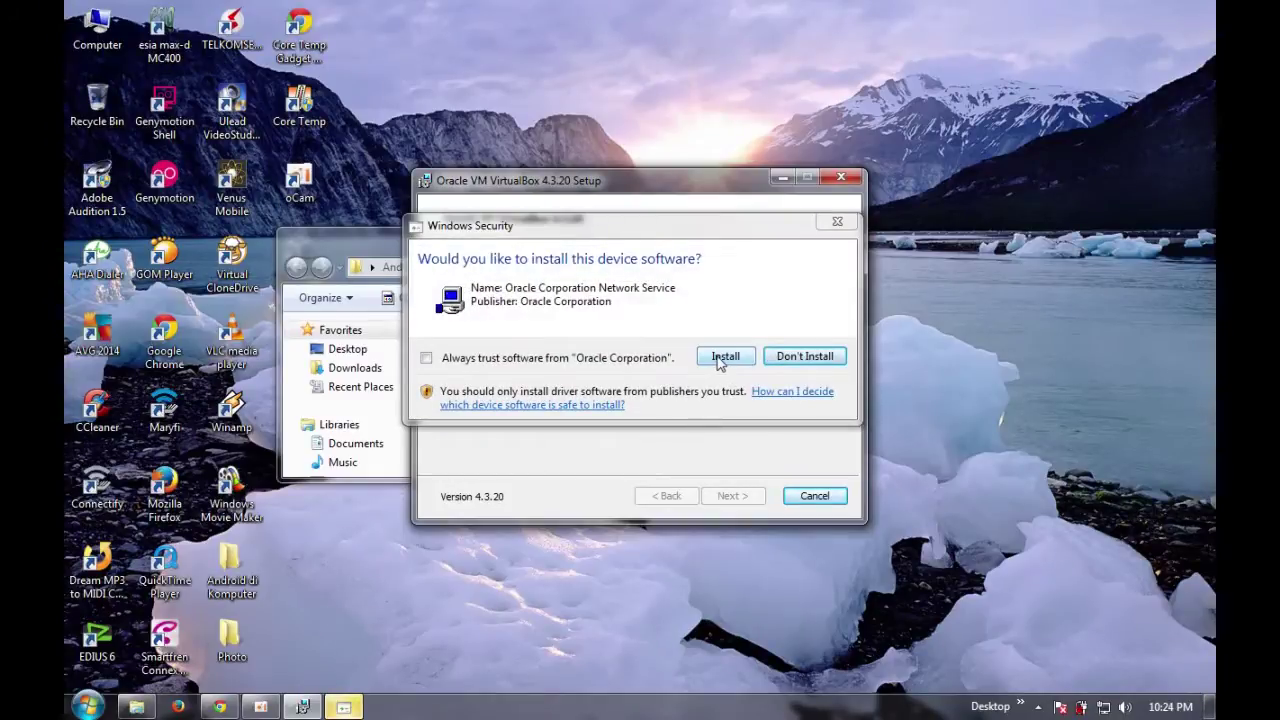
pyautogui.click(719, 362)
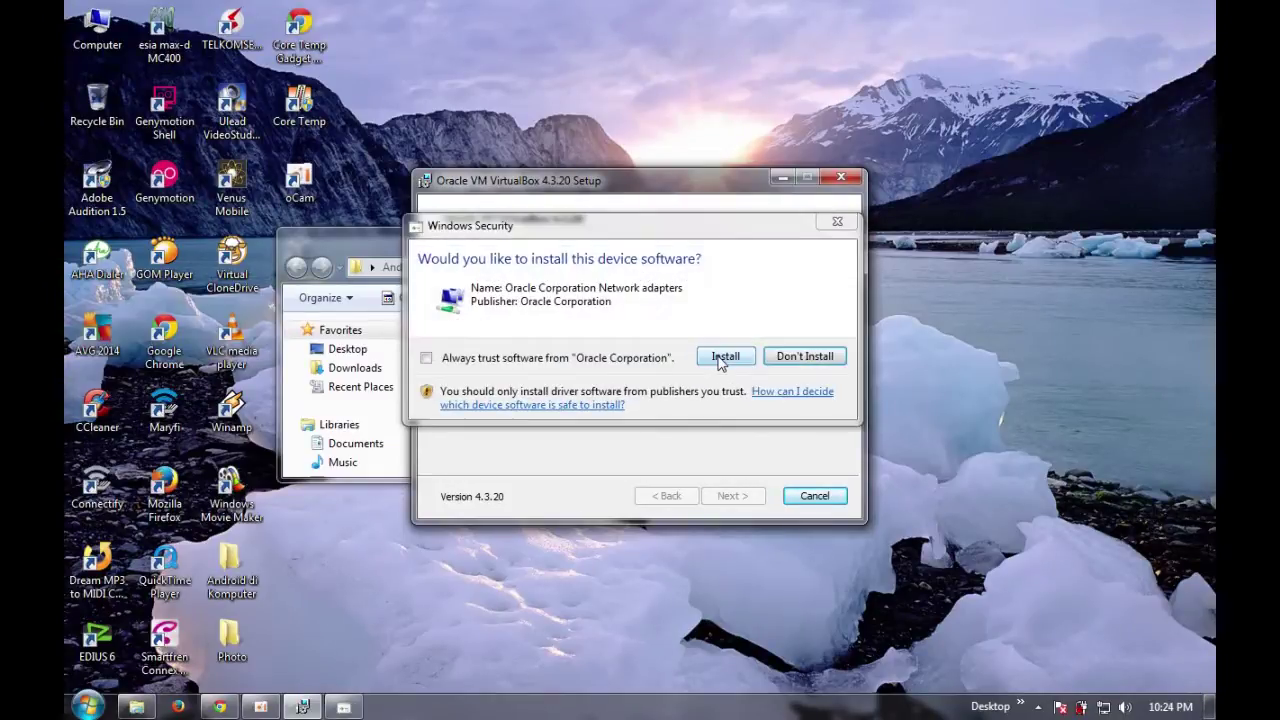
pyautogui.click(724, 357)
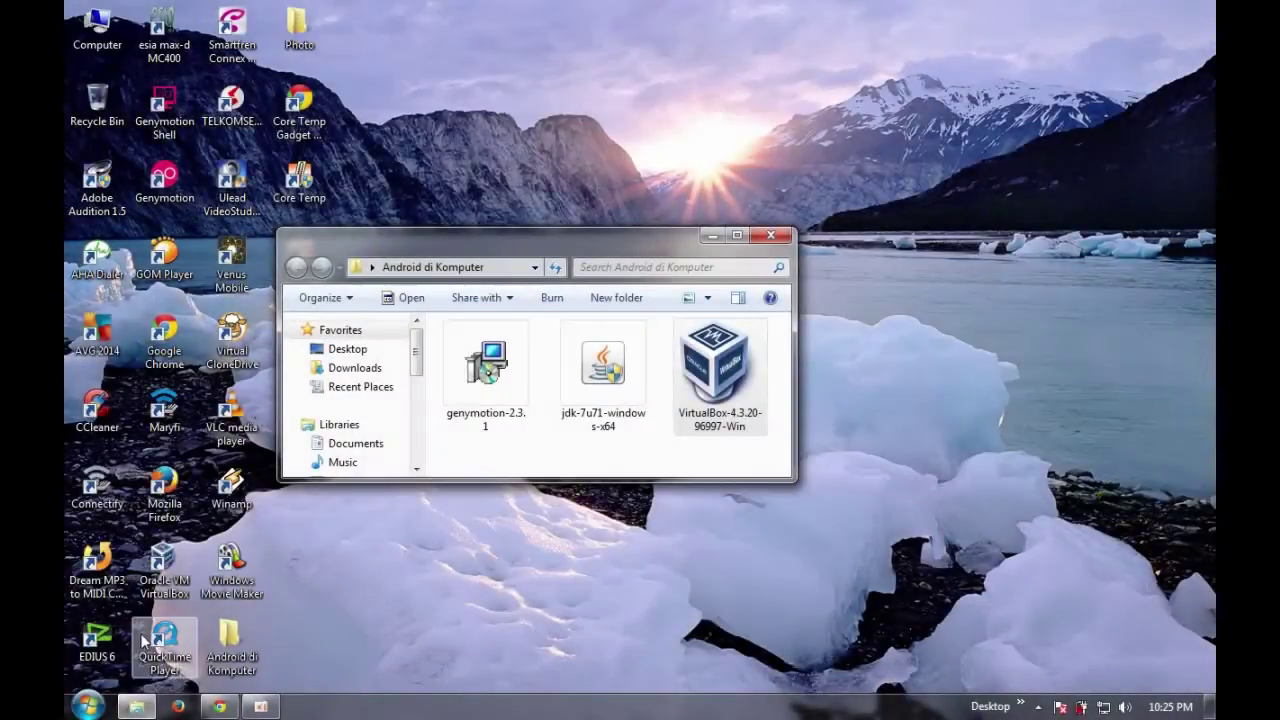
# Open Oracle VM VirtualBox Manager to check the new installation, and close it again
pyautogui.doubleClick(157, 580)
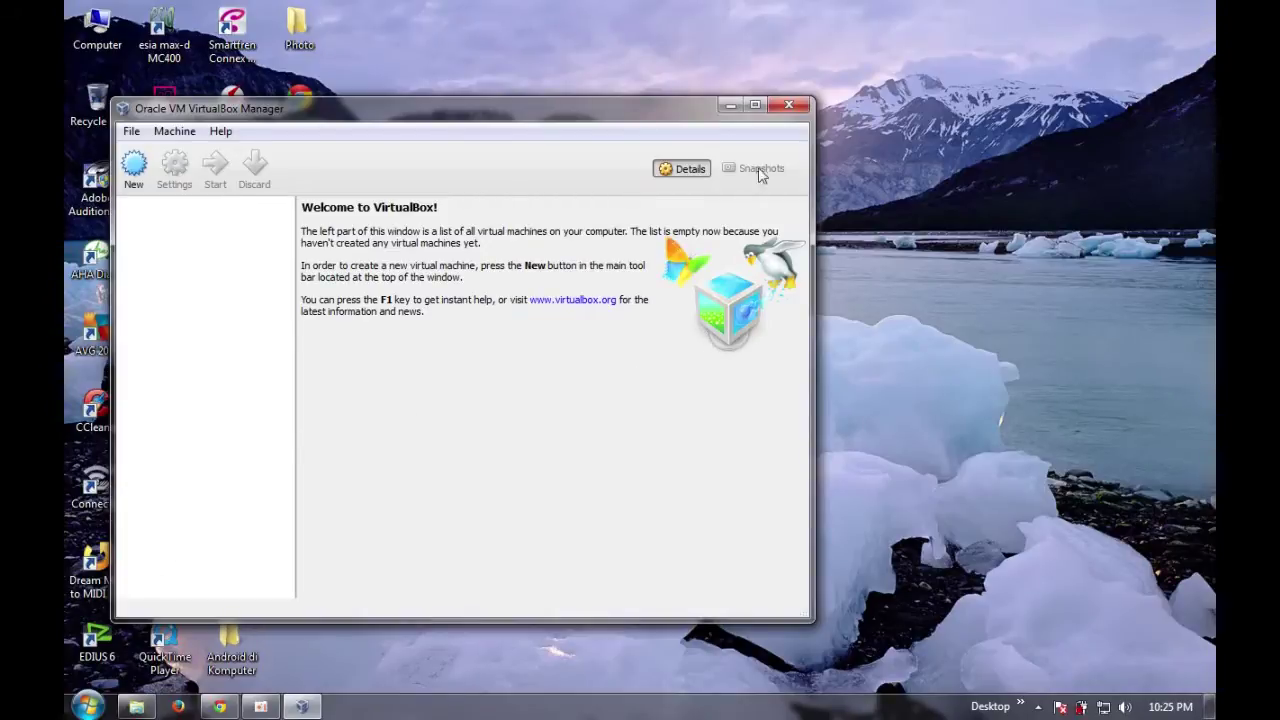
pyautogui.click(787, 106)
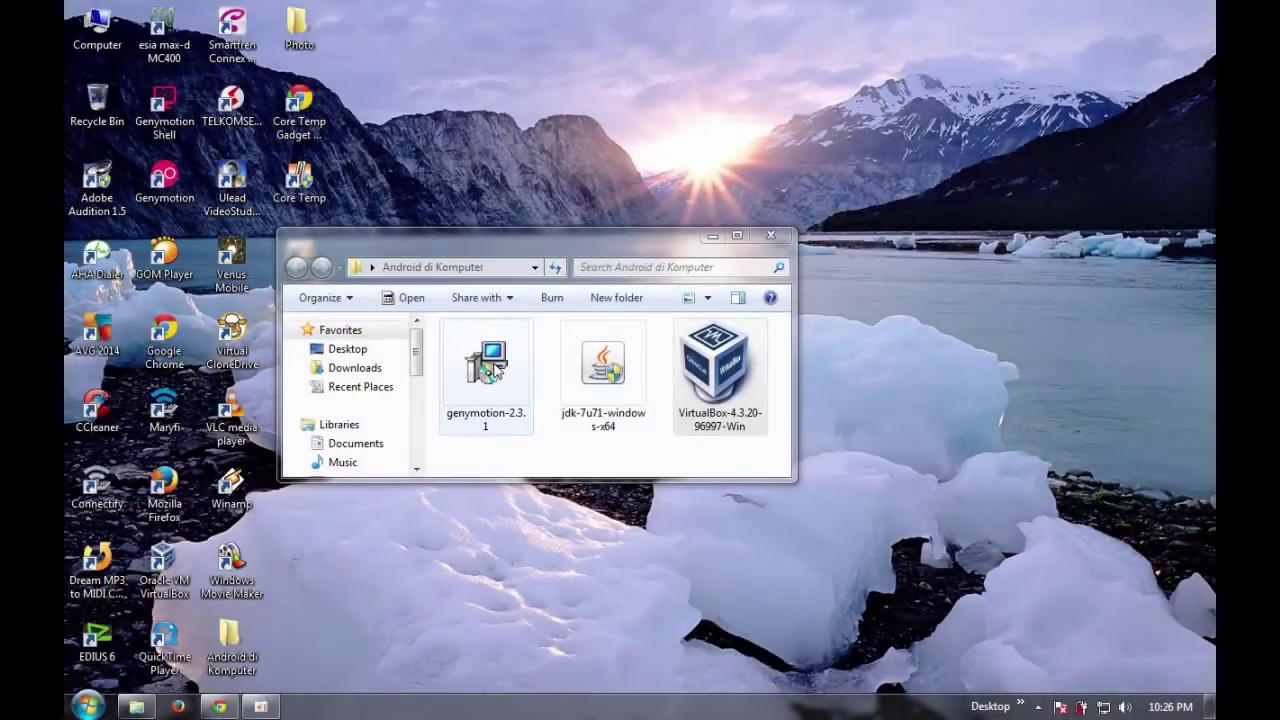
# Install Genymotion 2.3.1 in English with the default folder and a desktop icon, and launch it on finishing
pyautogui.click(497, 368)
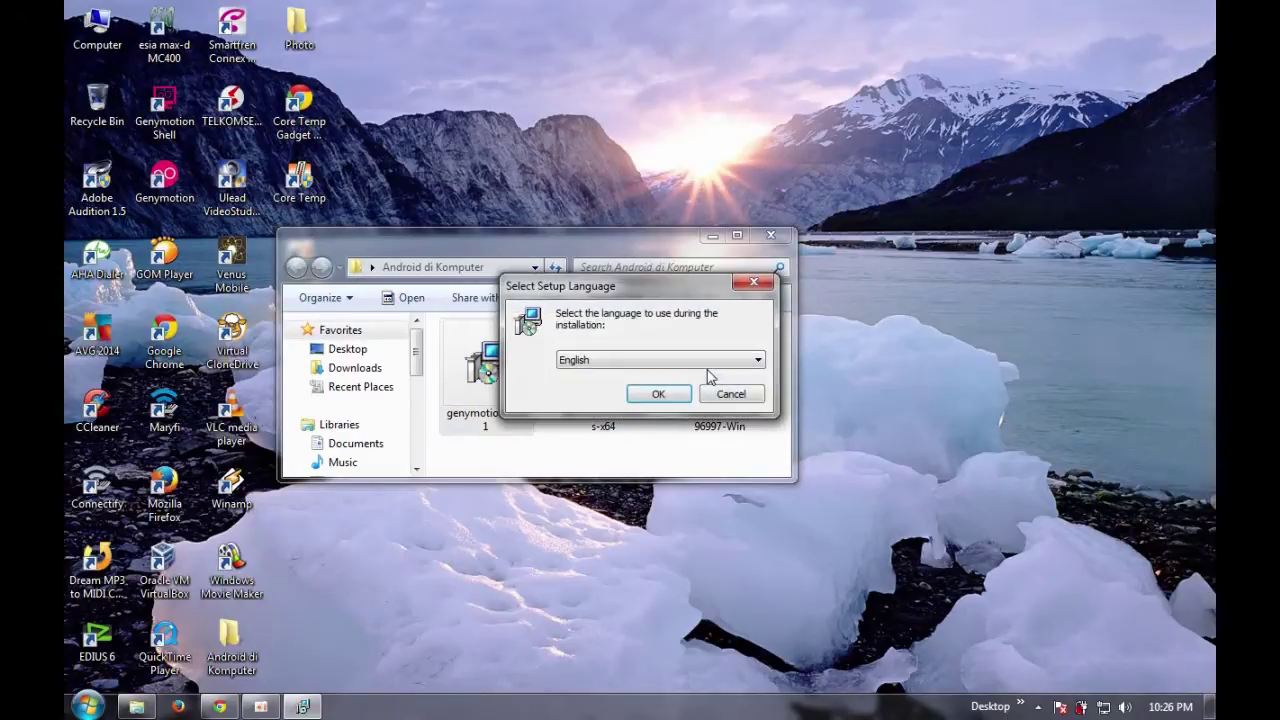
pyautogui.click(659, 395)
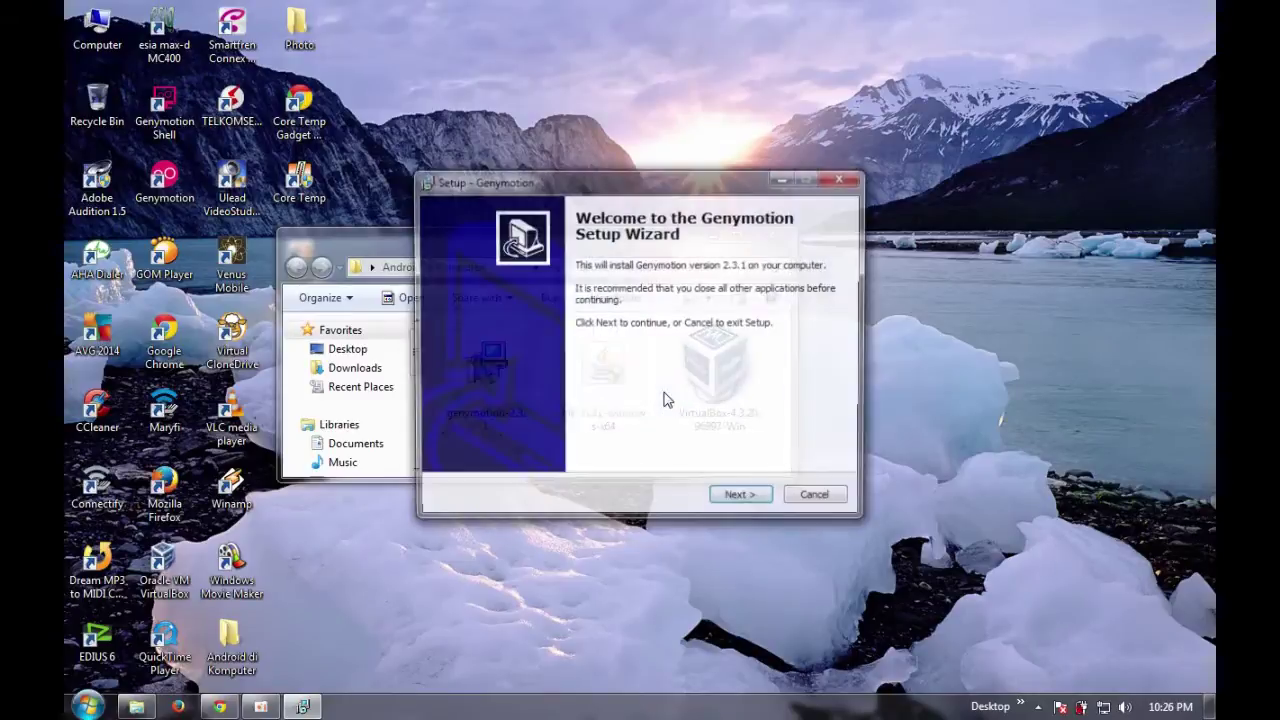
pyautogui.click(740, 499)
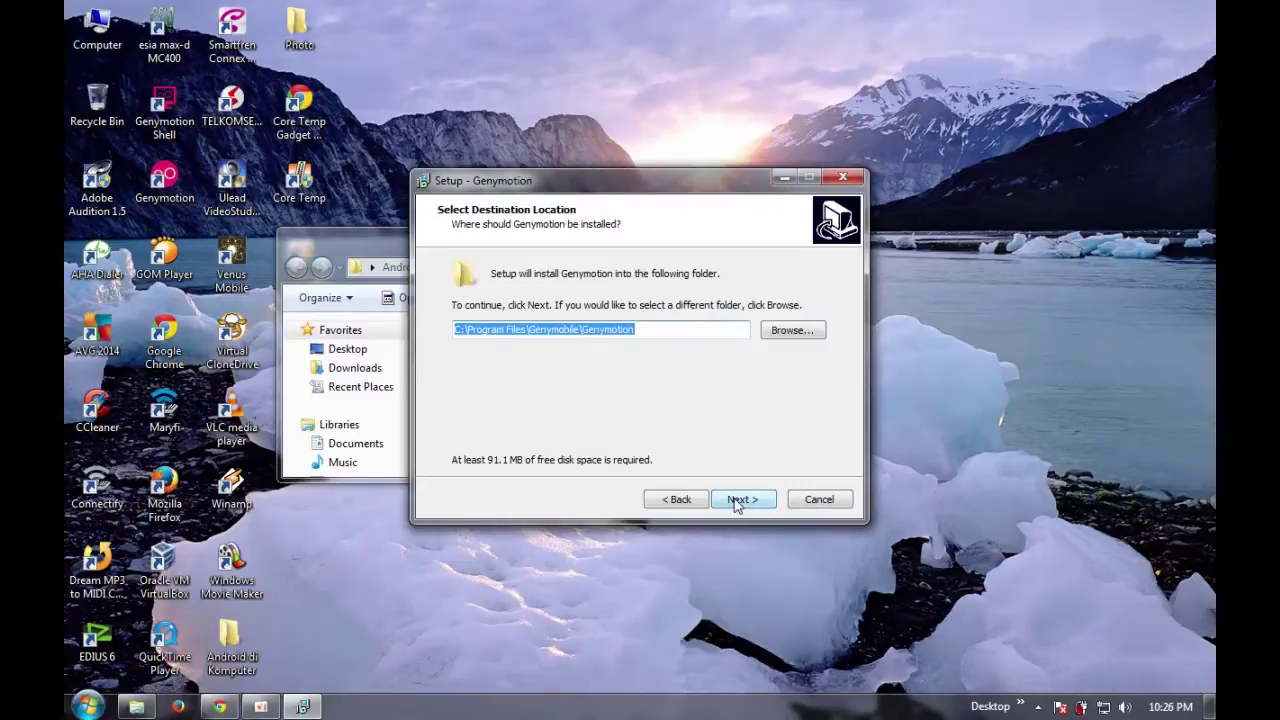
pyautogui.click(737, 503)
pyautogui.click(737, 503)
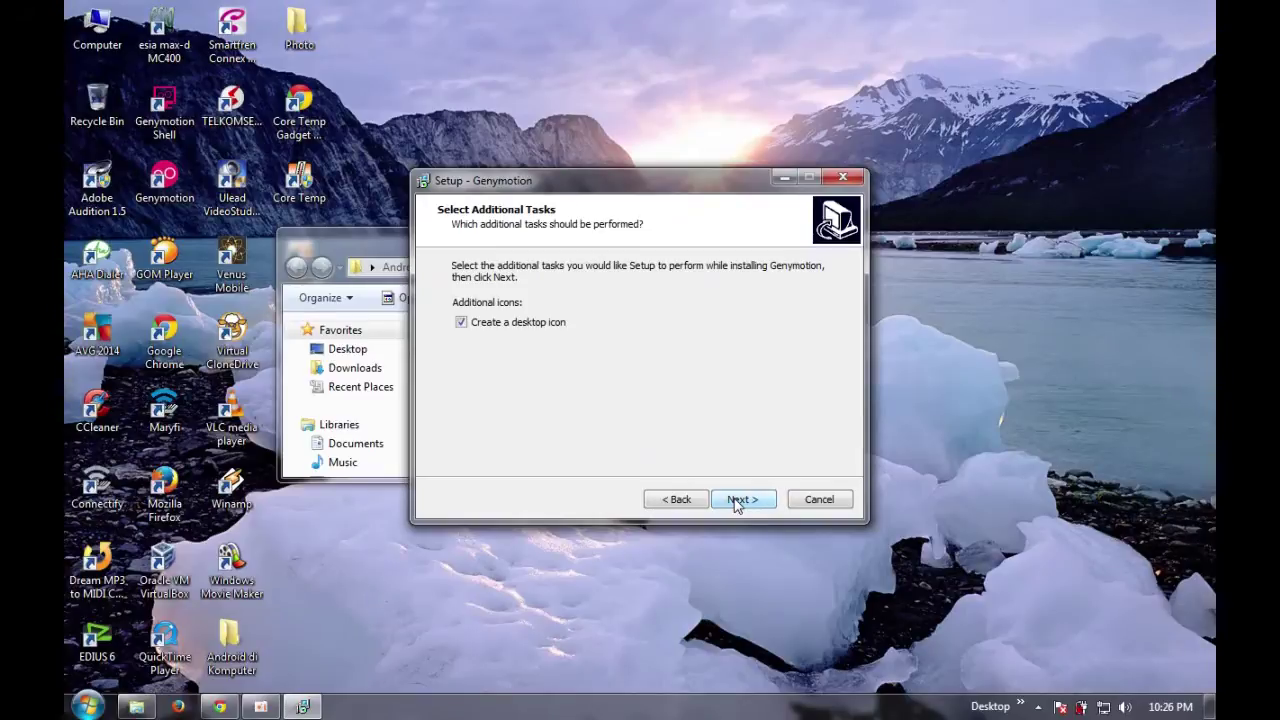
pyautogui.click(737, 500)
pyautogui.click(740, 500)
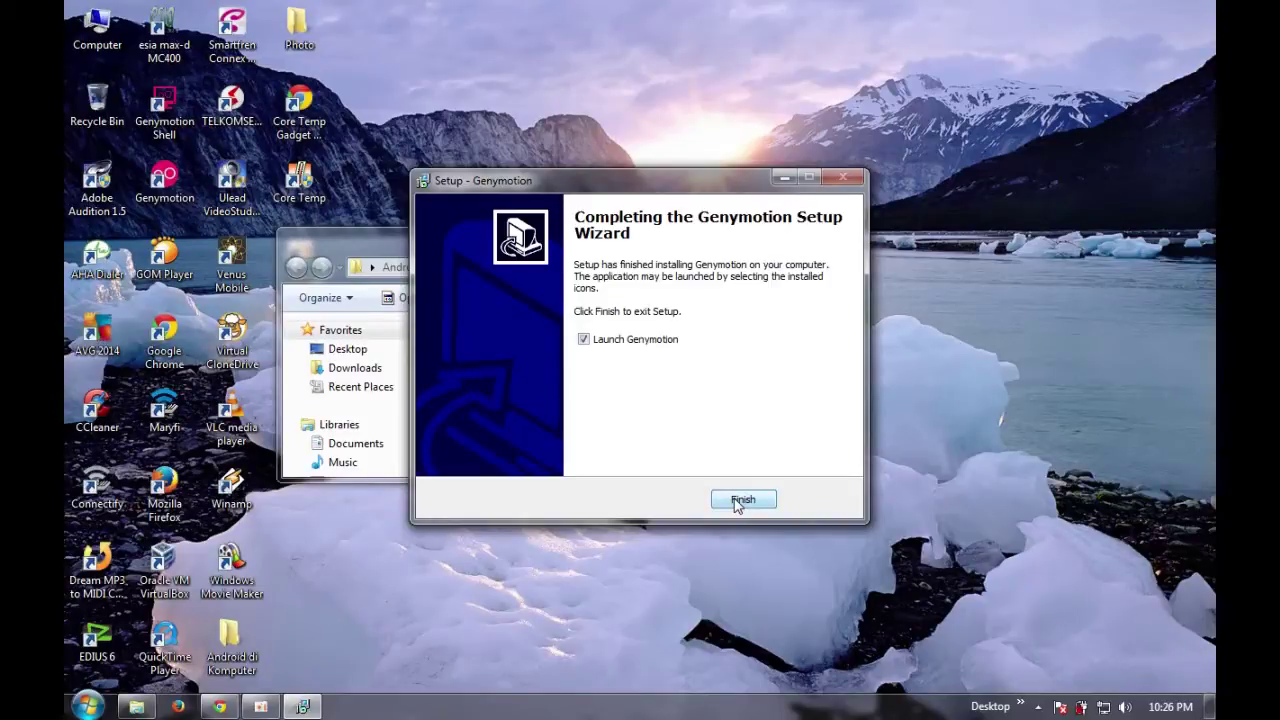
pyautogui.click(736, 501)
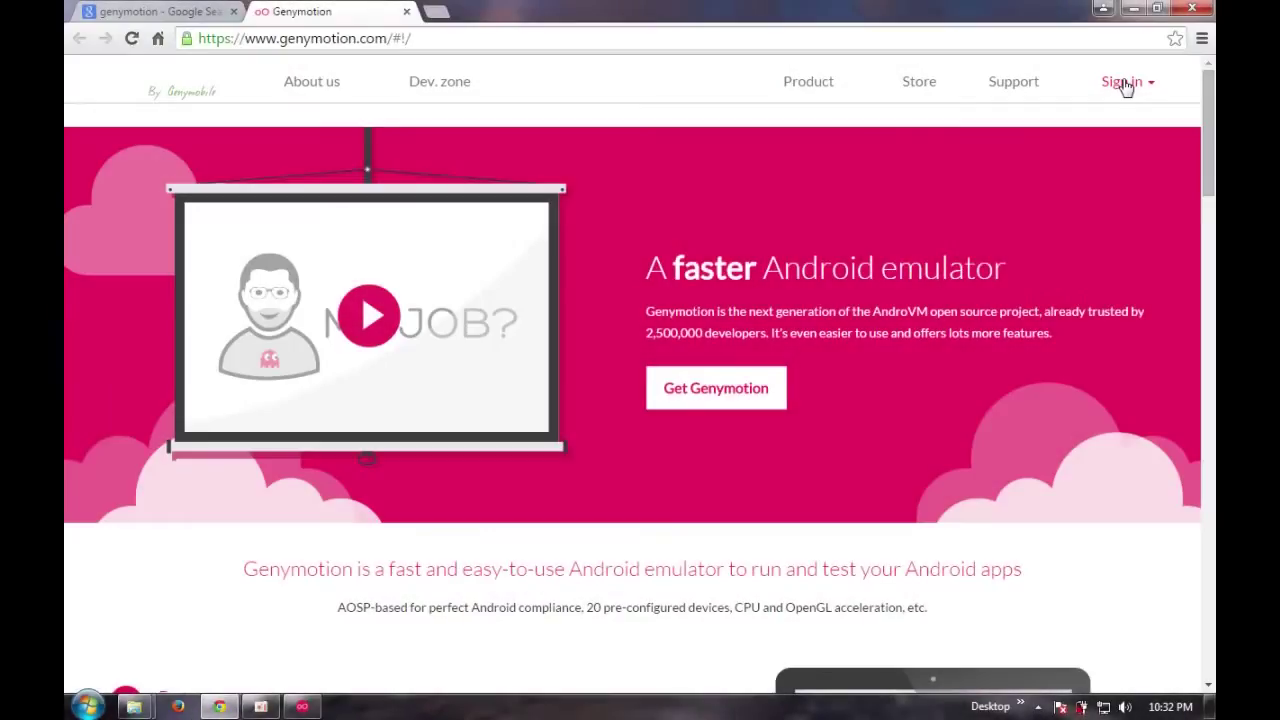
# Open the account creation page from the sign-in form on the Genymotion website
pyautogui.click(1122, 82)
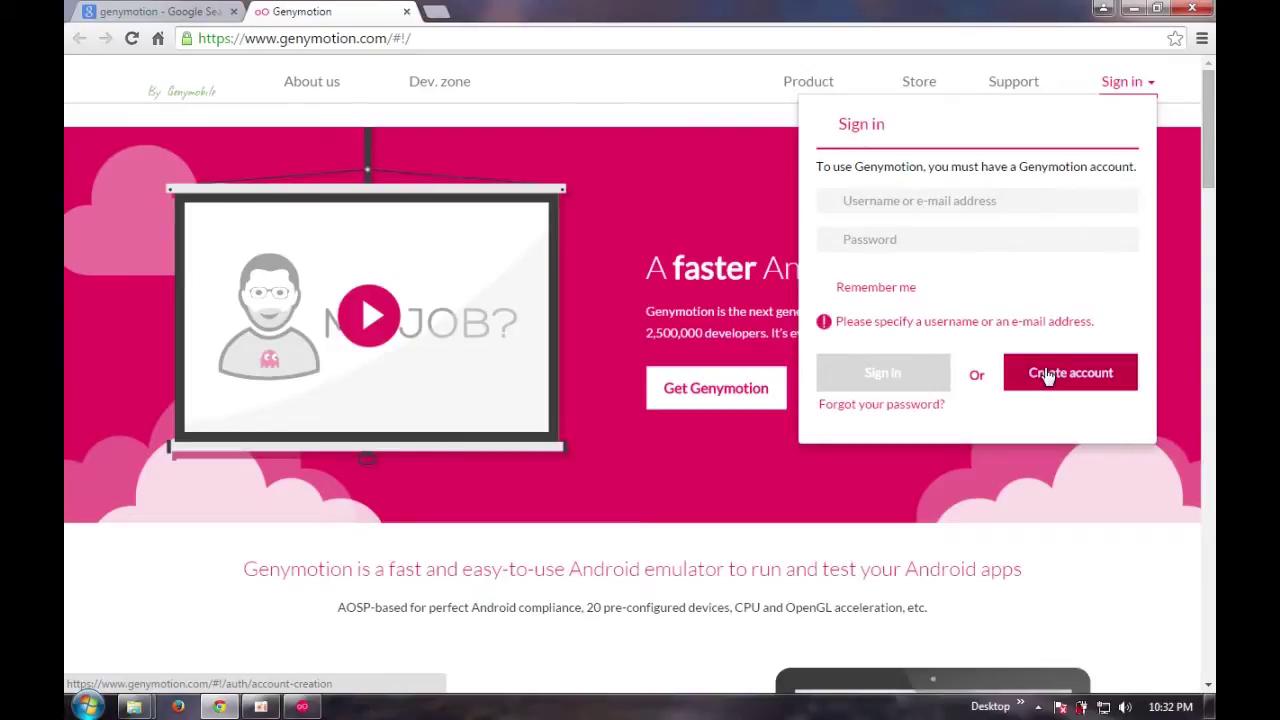
pyautogui.click(1047, 375)
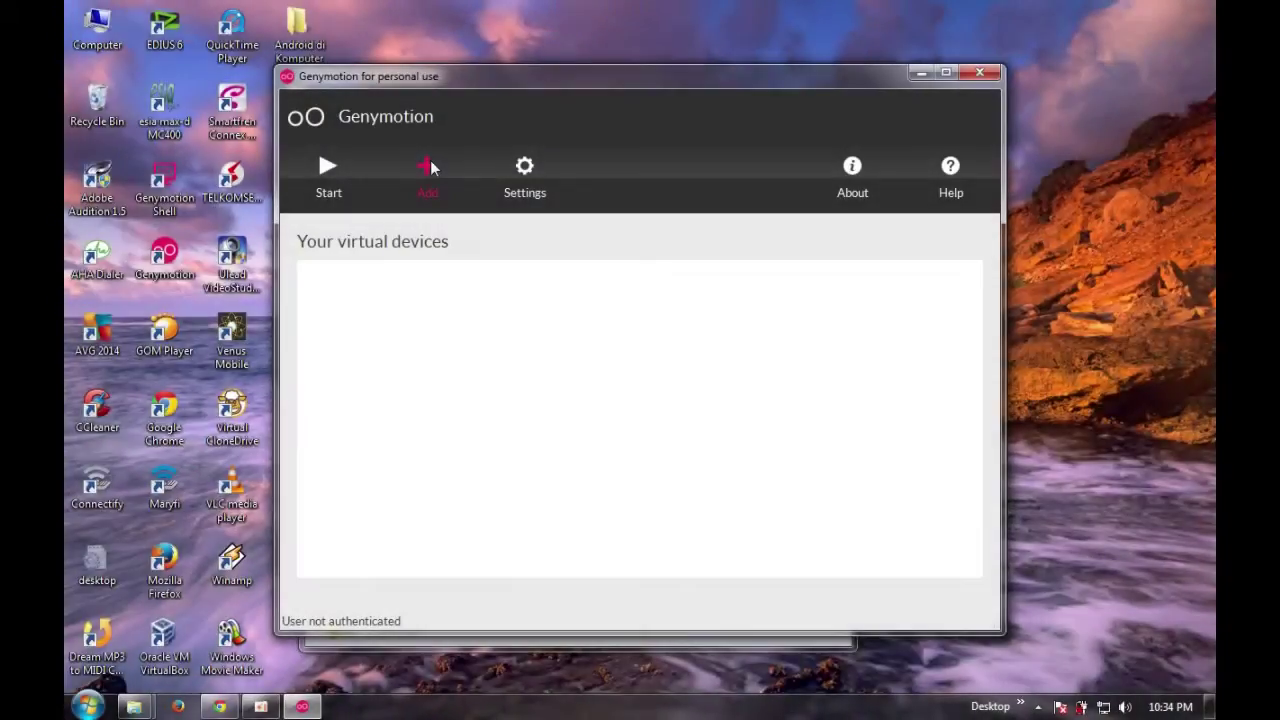
# Start adding a virtual device in Genymotion and sign in with the account username and password, keeping the credentials remembered
pyautogui.click(428, 166)
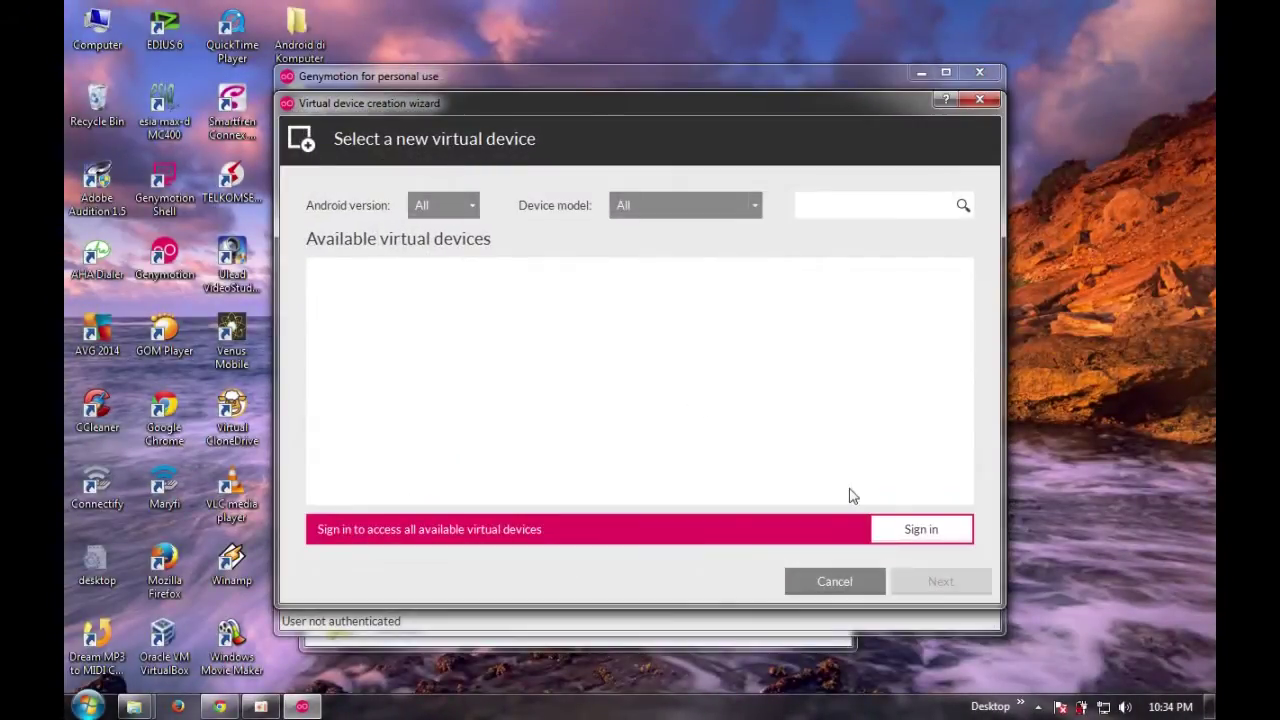
pyautogui.click(921, 530)
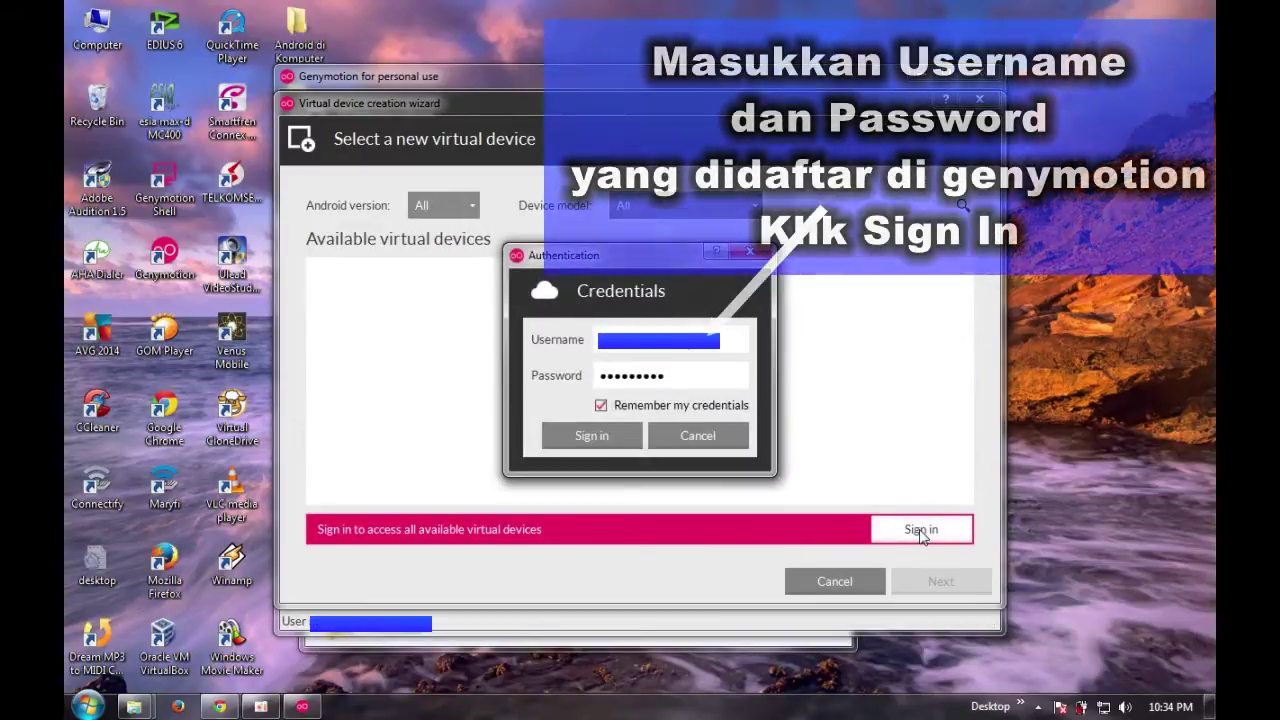
pyautogui.click(604, 442)
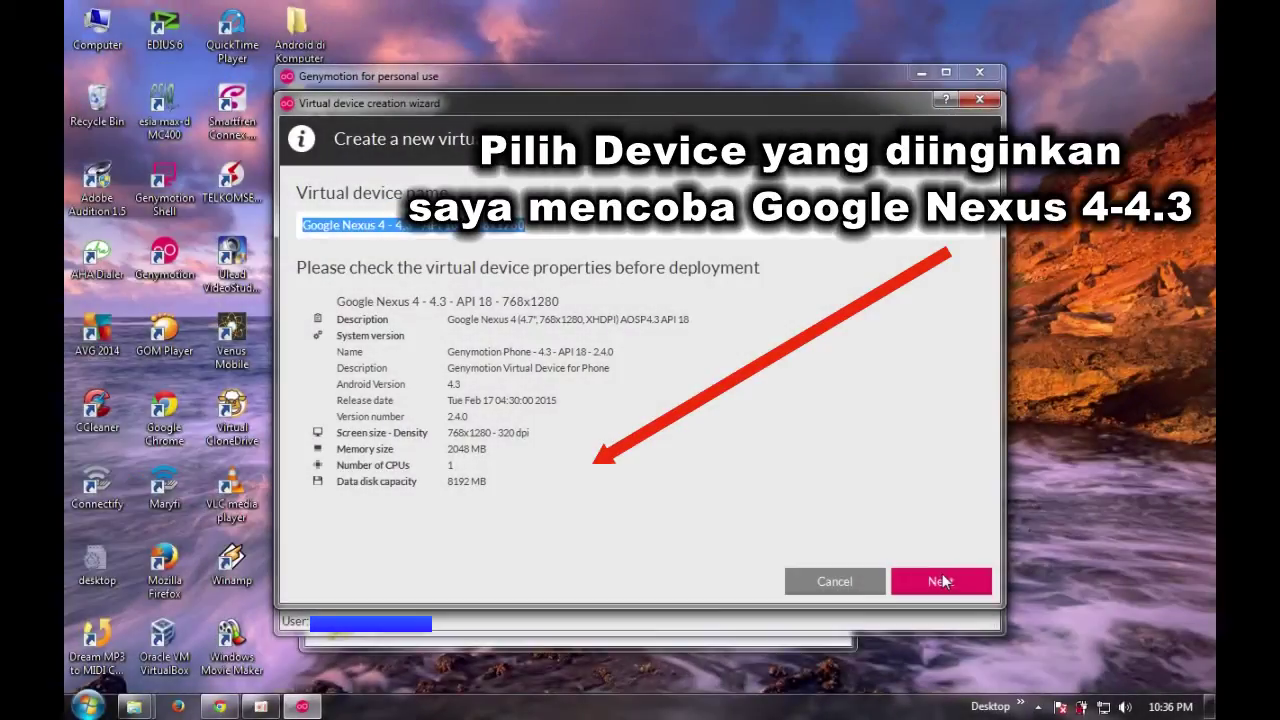
# Deploy the Google Nexus 4 - 4.3 - API 18 - 768x1280 virtual device, and open and close the listed device's settings
pyautogui.click(941, 580)
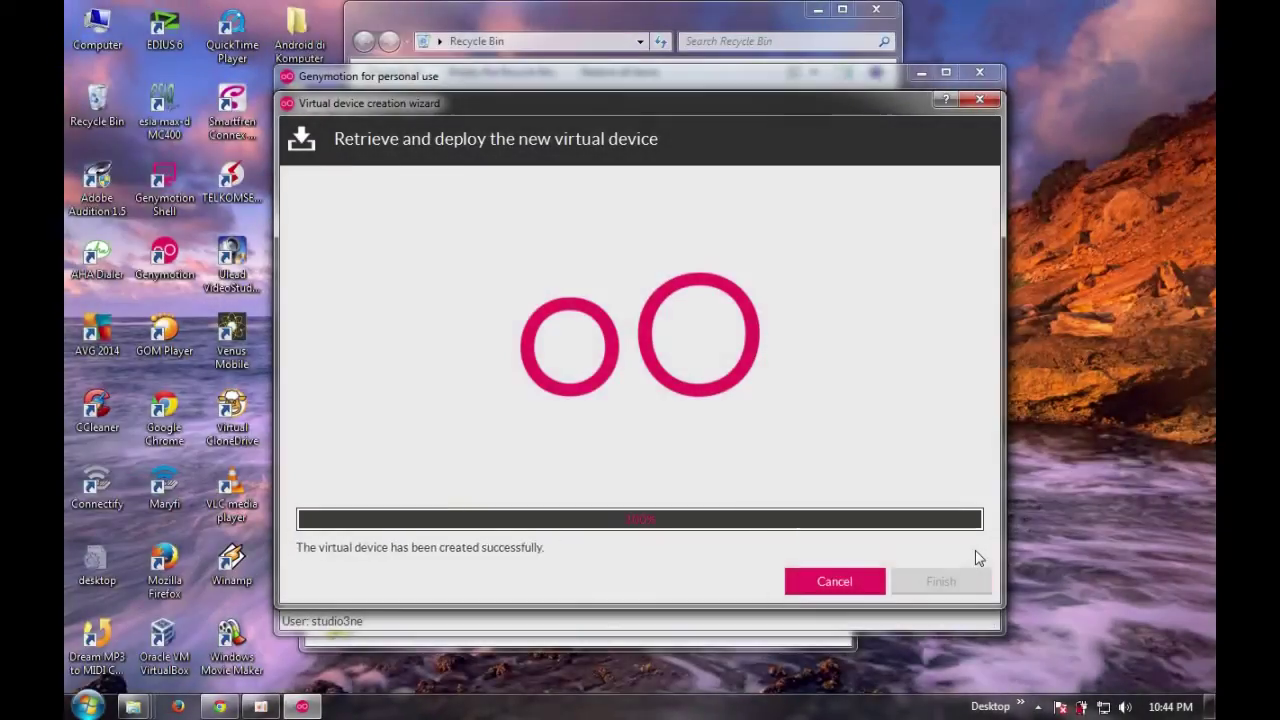
pyautogui.click(940, 581)
pyautogui.click(885, 277)
pyautogui.click(728, 586)
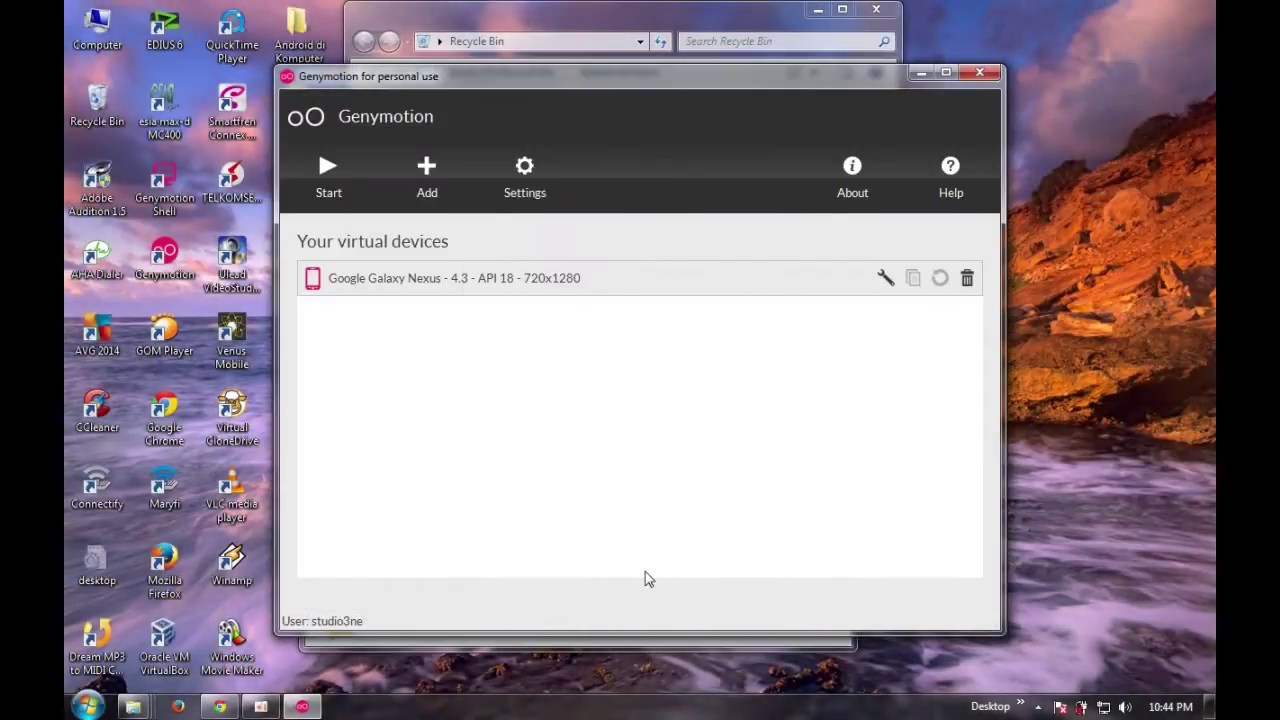
# In VirtualBox, set the base memory of the Google Galaxy Nexus - 4.3 machine to about 970 MB in its system settings
pyautogui.doubleClick(164, 636)
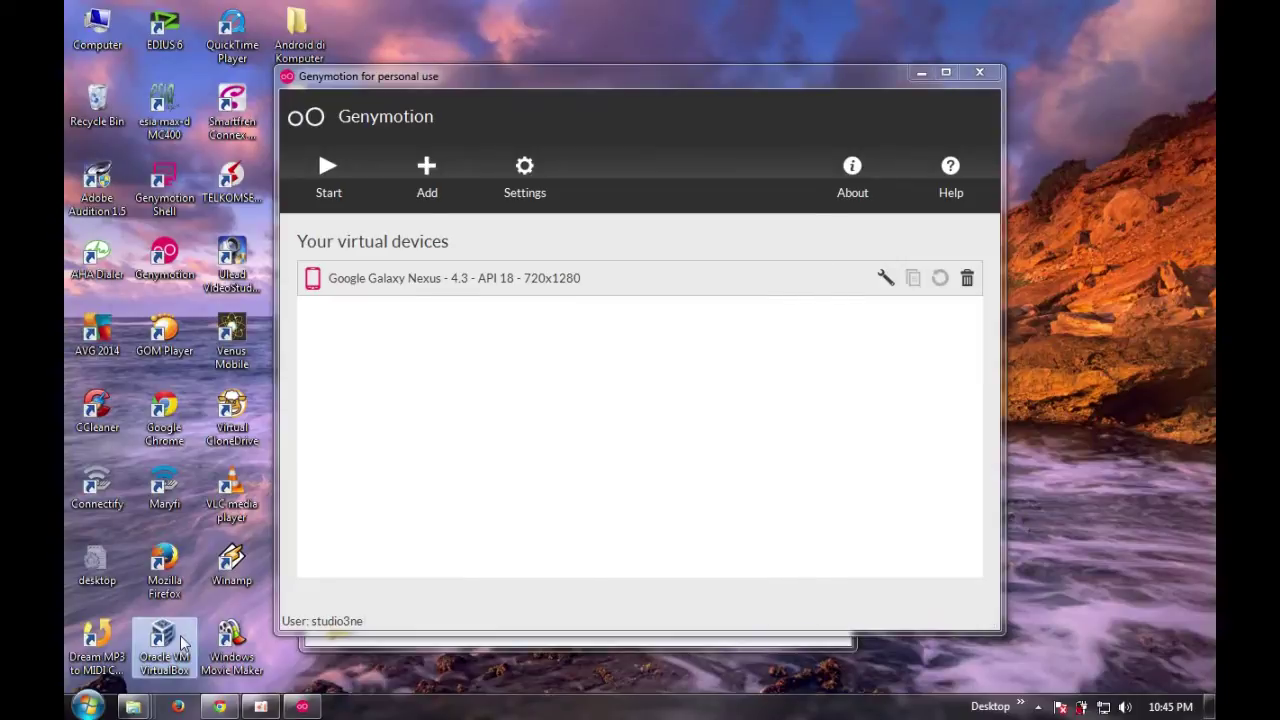
pyautogui.click(170, 172)
pyautogui.click(225, 209)
pyautogui.click(562, 489)
pyautogui.click(170, 172)
pyautogui.moveTo(463, 249); pyautogui.dragTo(530, 249)
pyautogui.click(705, 254)
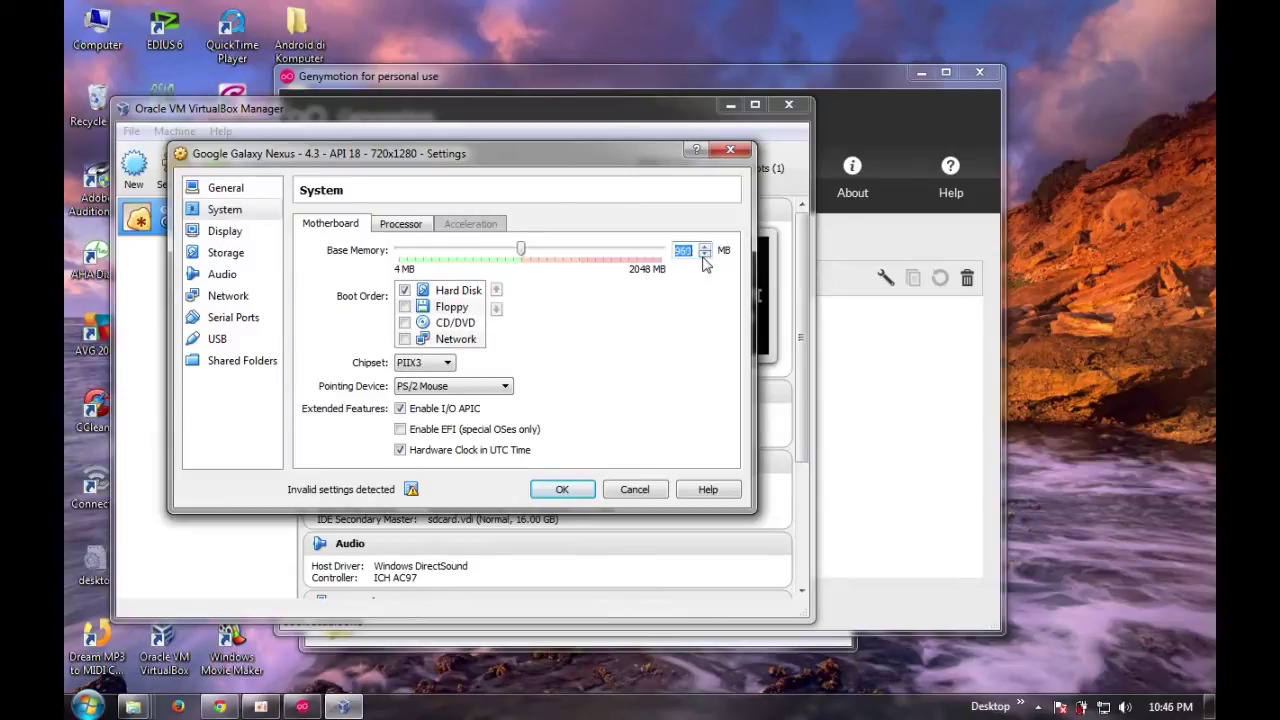
pyautogui.click(704, 254)
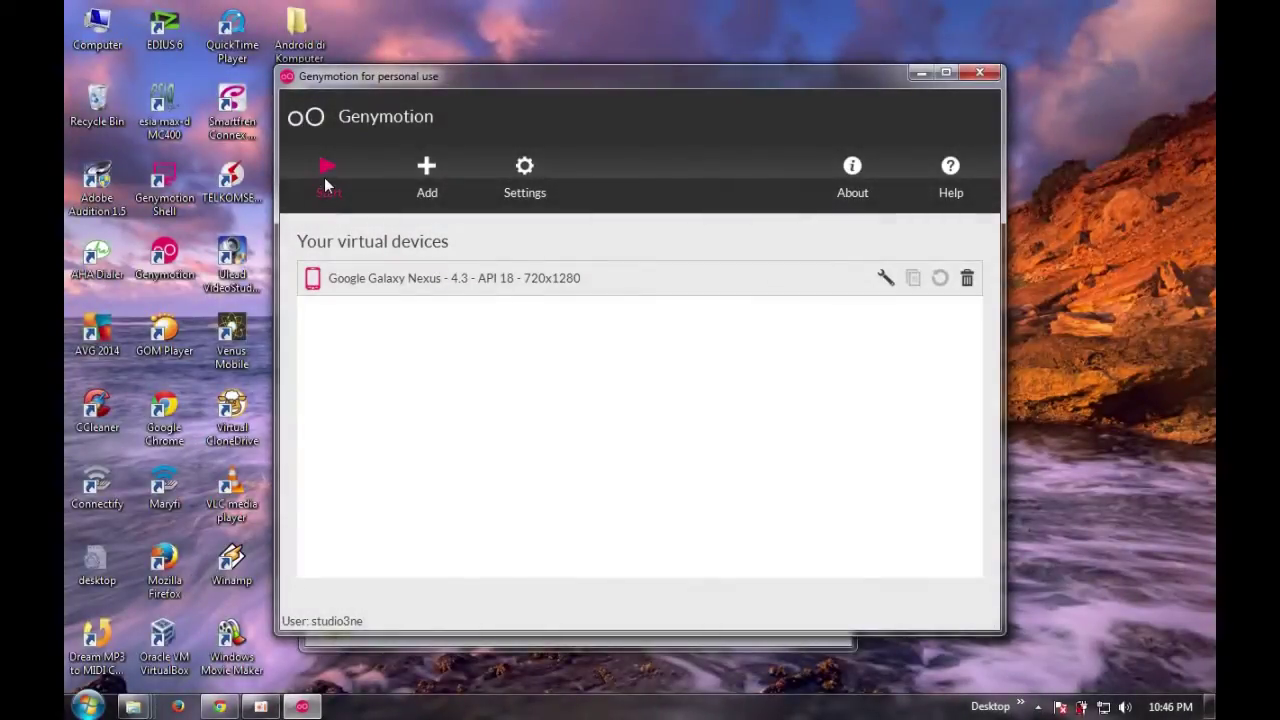
# Try to start the Google Galaxy Nexus - 4.3 virtual device three times from Genymotion, closing the dialog after each attempt
pyautogui.click(327, 178)
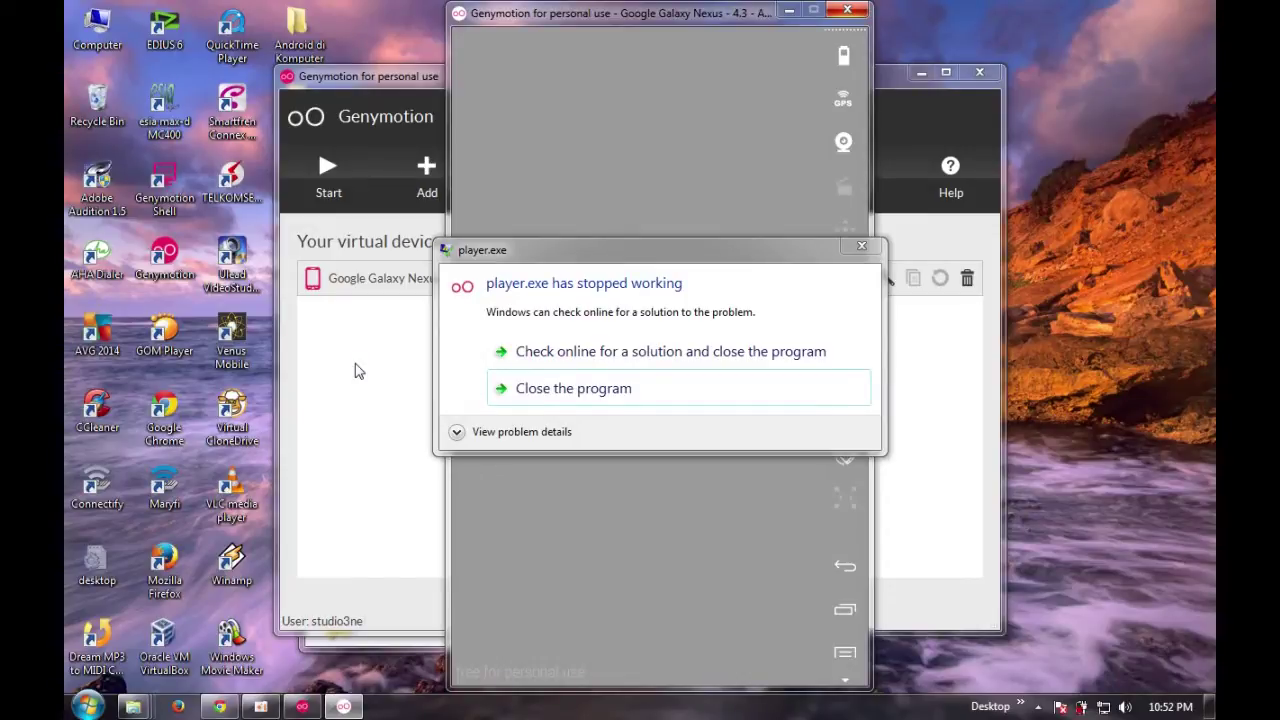
pyautogui.click(512, 386)
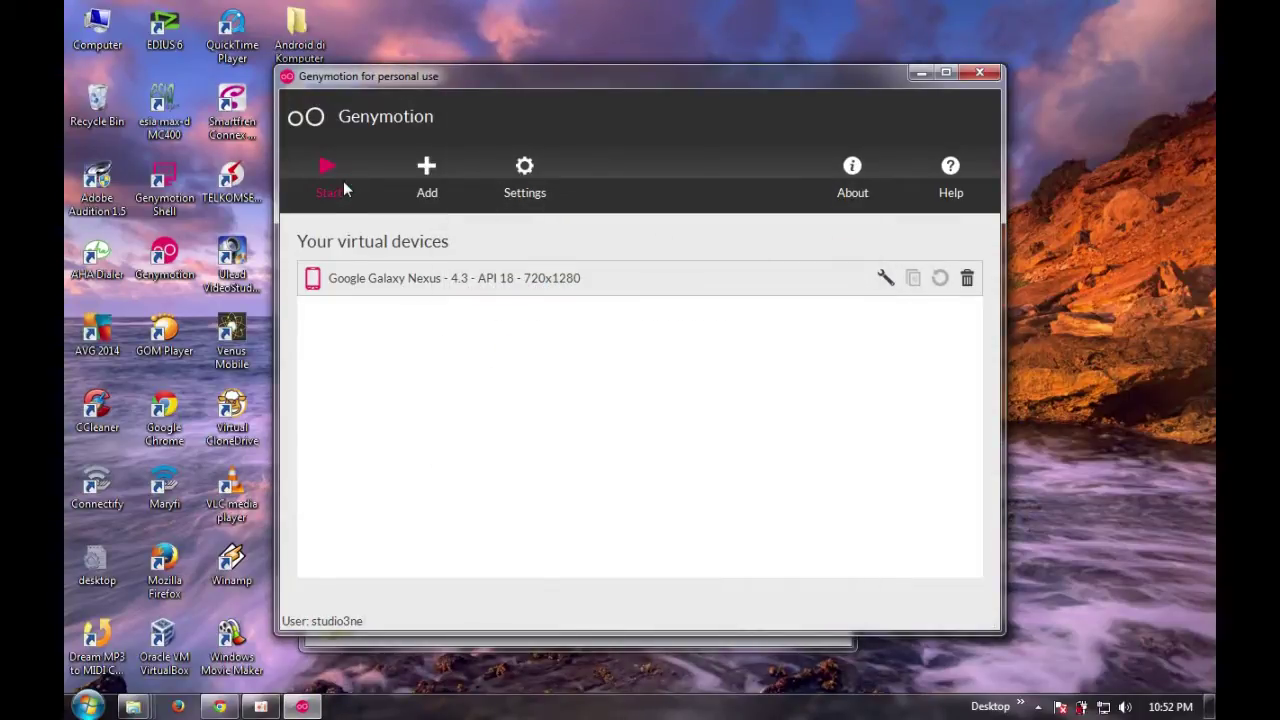
pyautogui.click(343, 183)
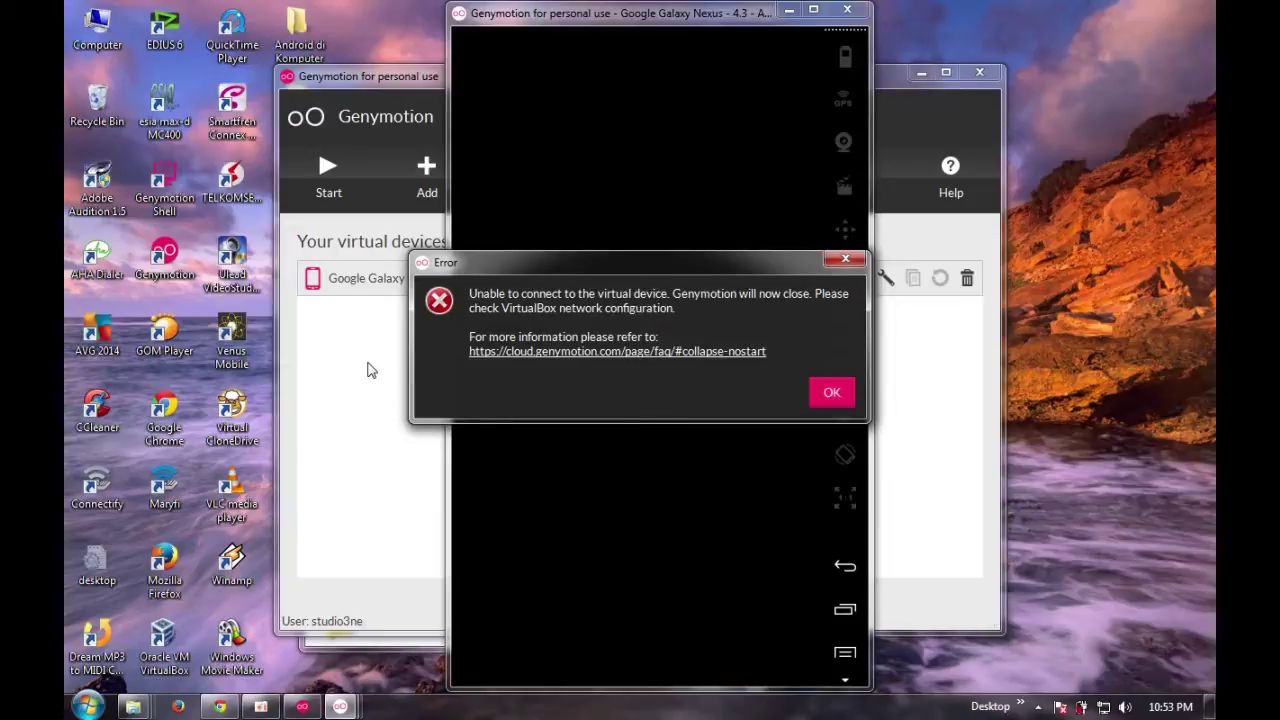
pyautogui.click(832, 393)
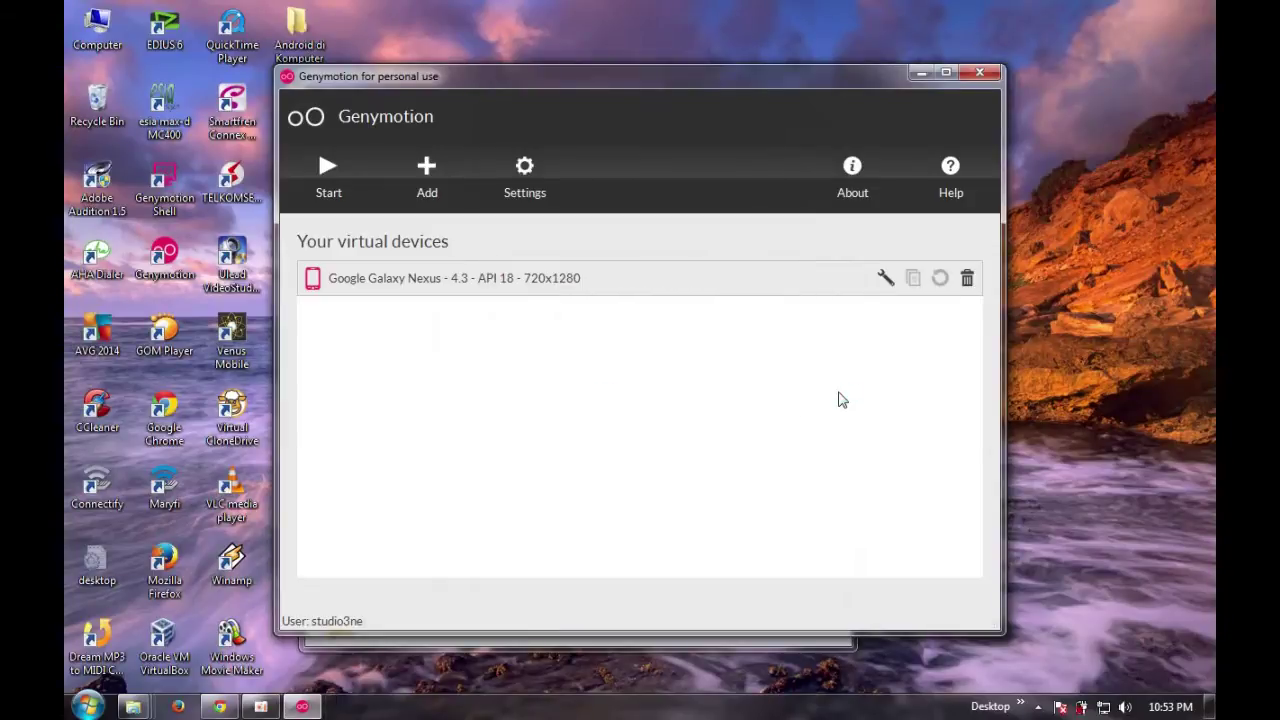
pyautogui.click(336, 172)
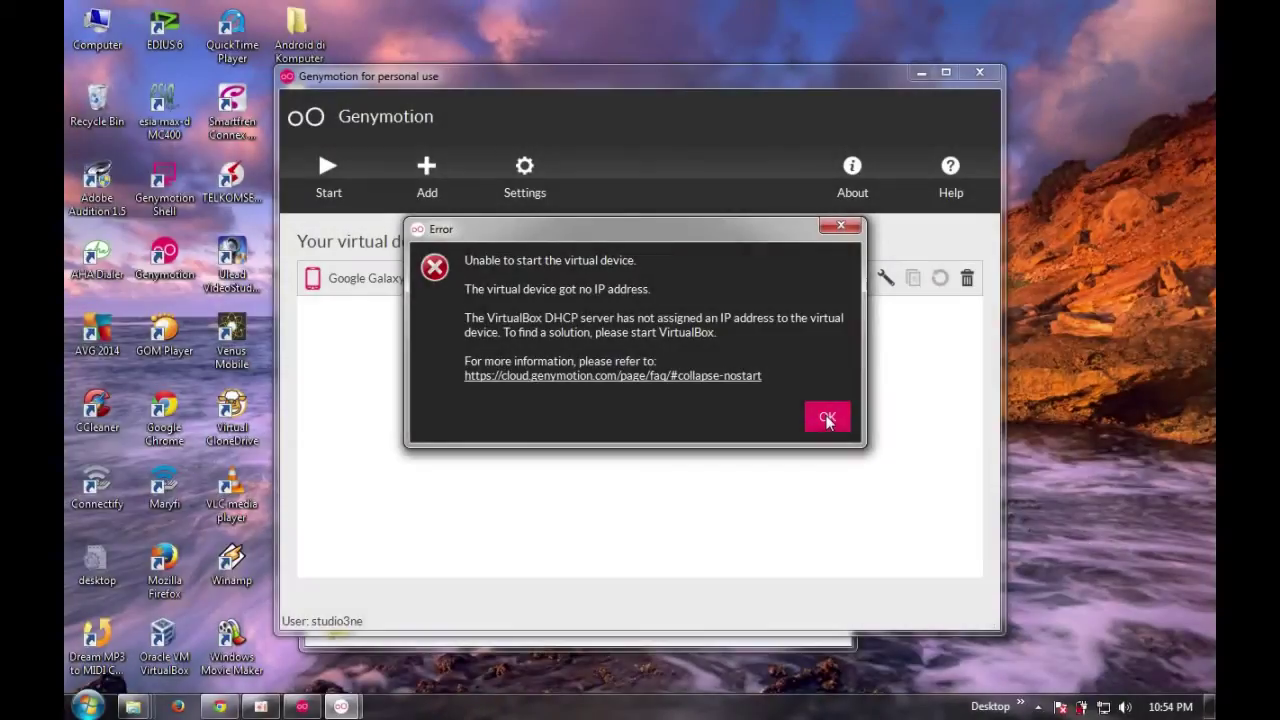
pyautogui.click(827, 419)
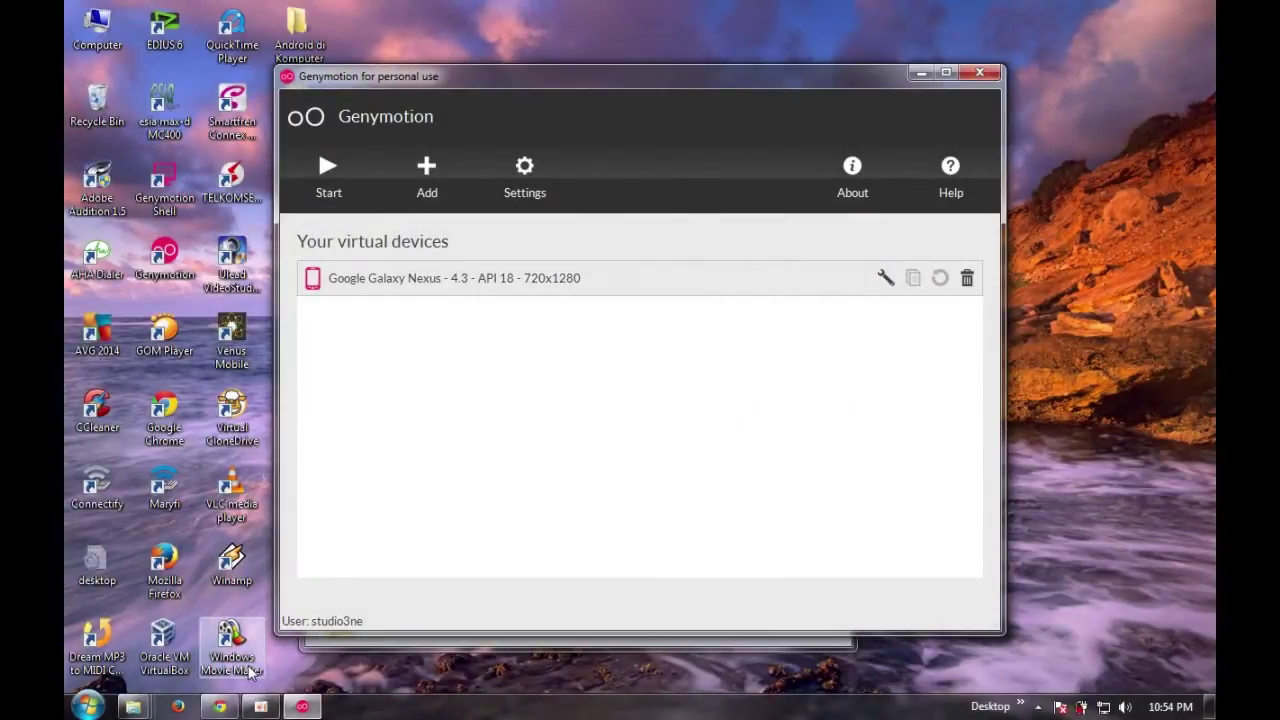
# Open Oracle VM VirtualBox from the desktop
pyautogui.click(161, 636)
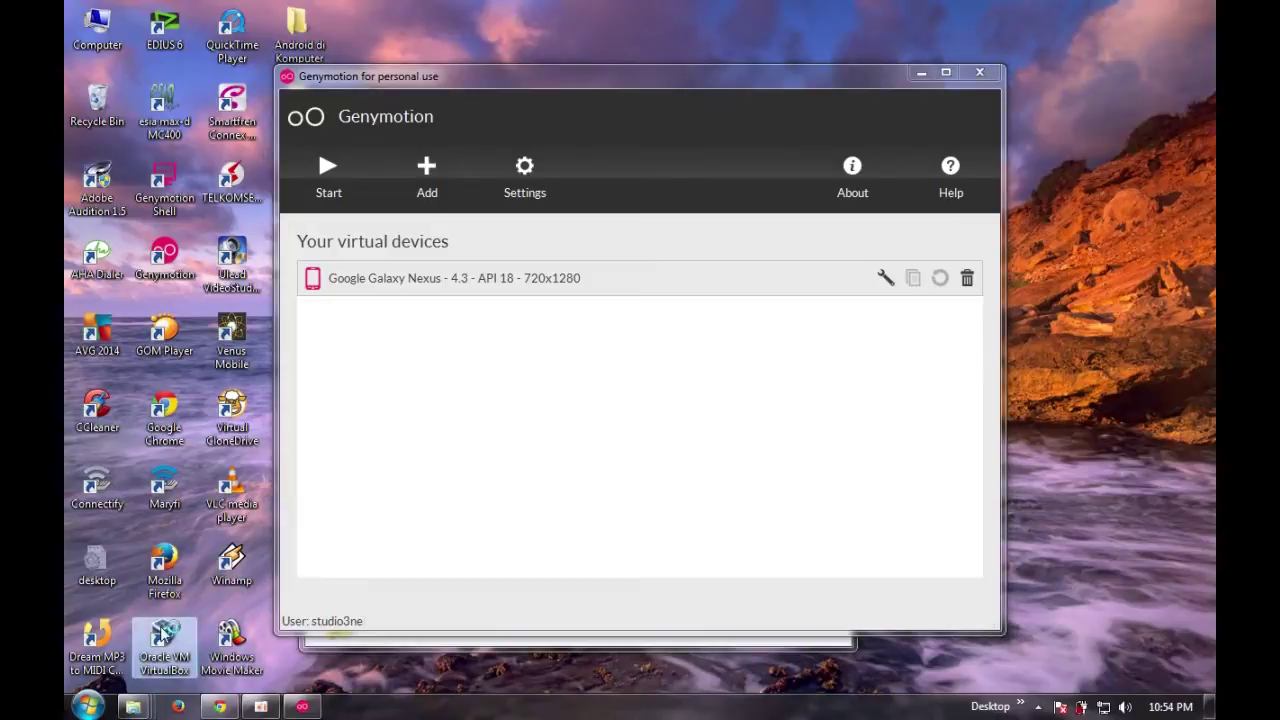
pyautogui.doubleClick(161, 636)
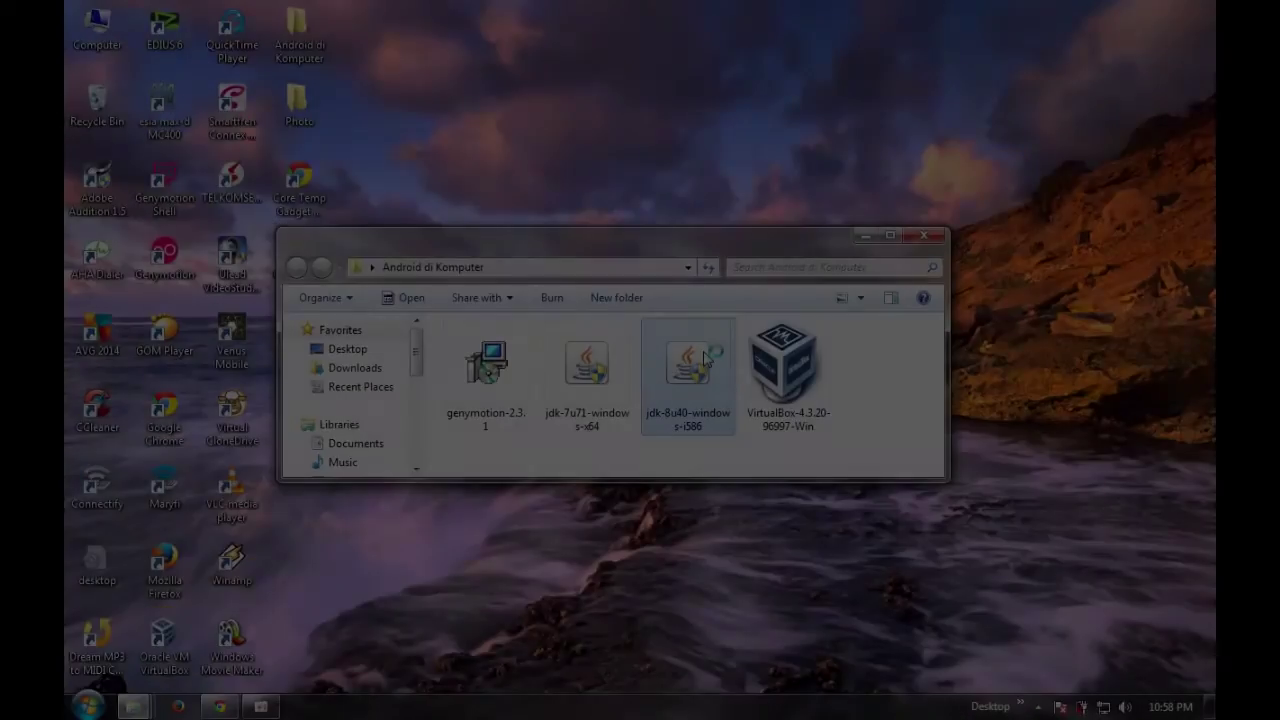
# Run the jdk-8u40-windows-i586 installer and proceed through the Java SE Development Kit 8 Update 40 setup
pyautogui.doubleClick(704, 358)
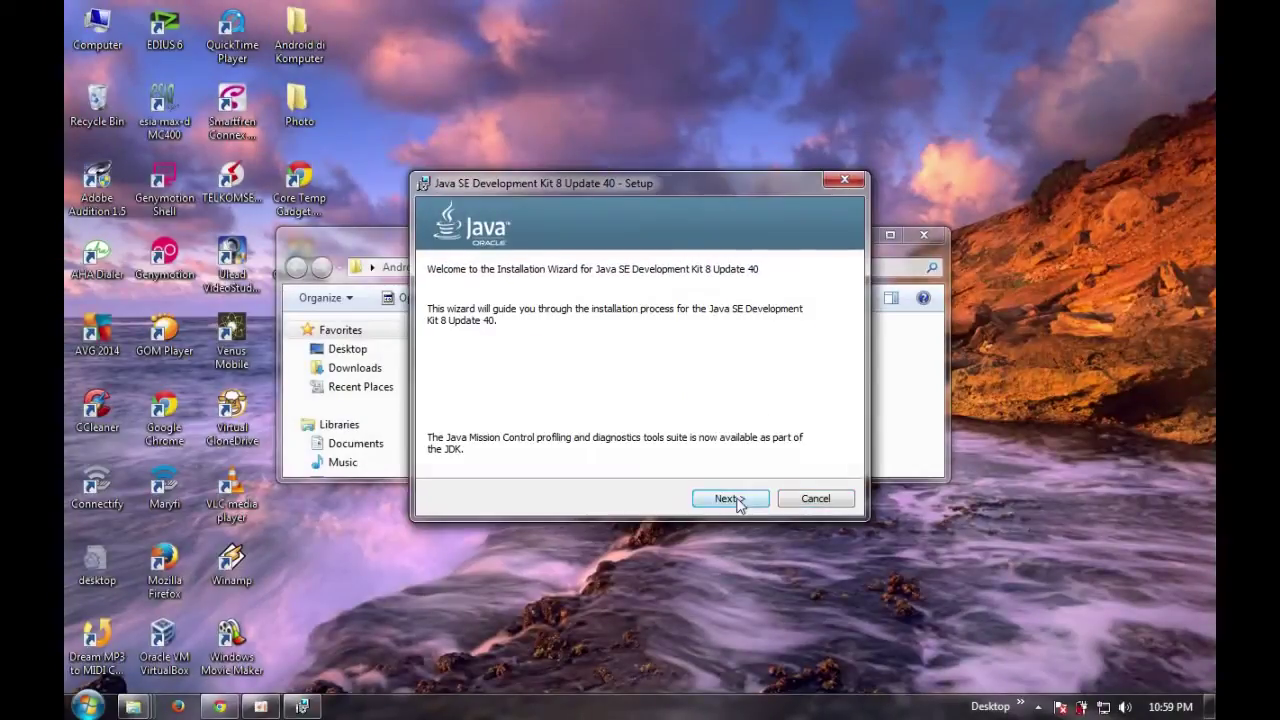
pyautogui.click(729, 499)
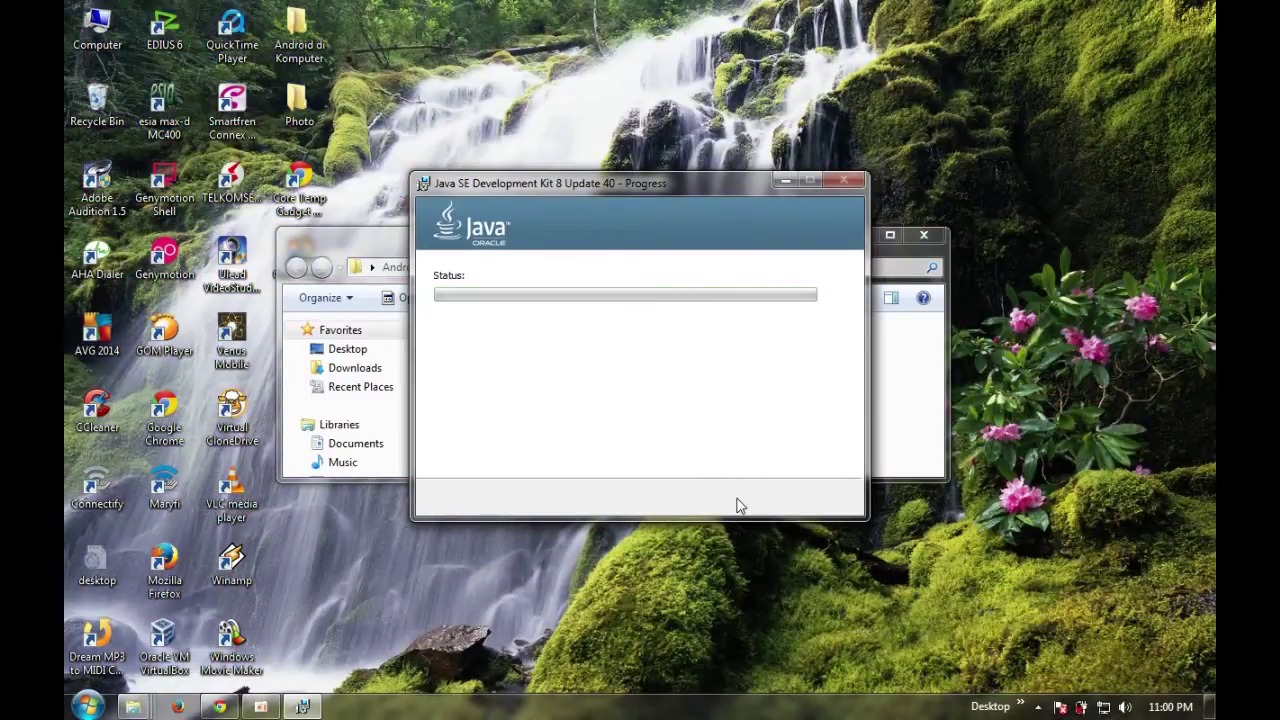
pyautogui.click(815, 505)
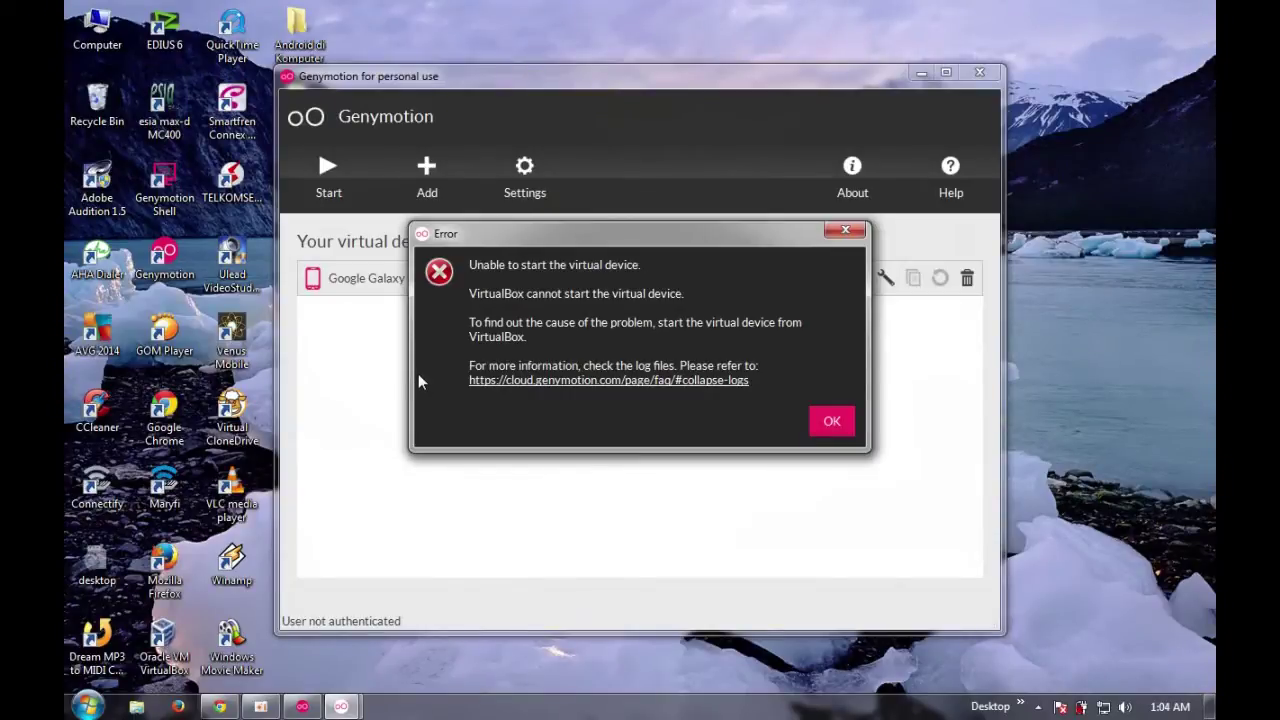
# Open VirtualBox and review the Adapter 1 and Adapter 2 network settings of the Google Galaxy Nexus - 4.3 machine
pyautogui.click(155, 655)
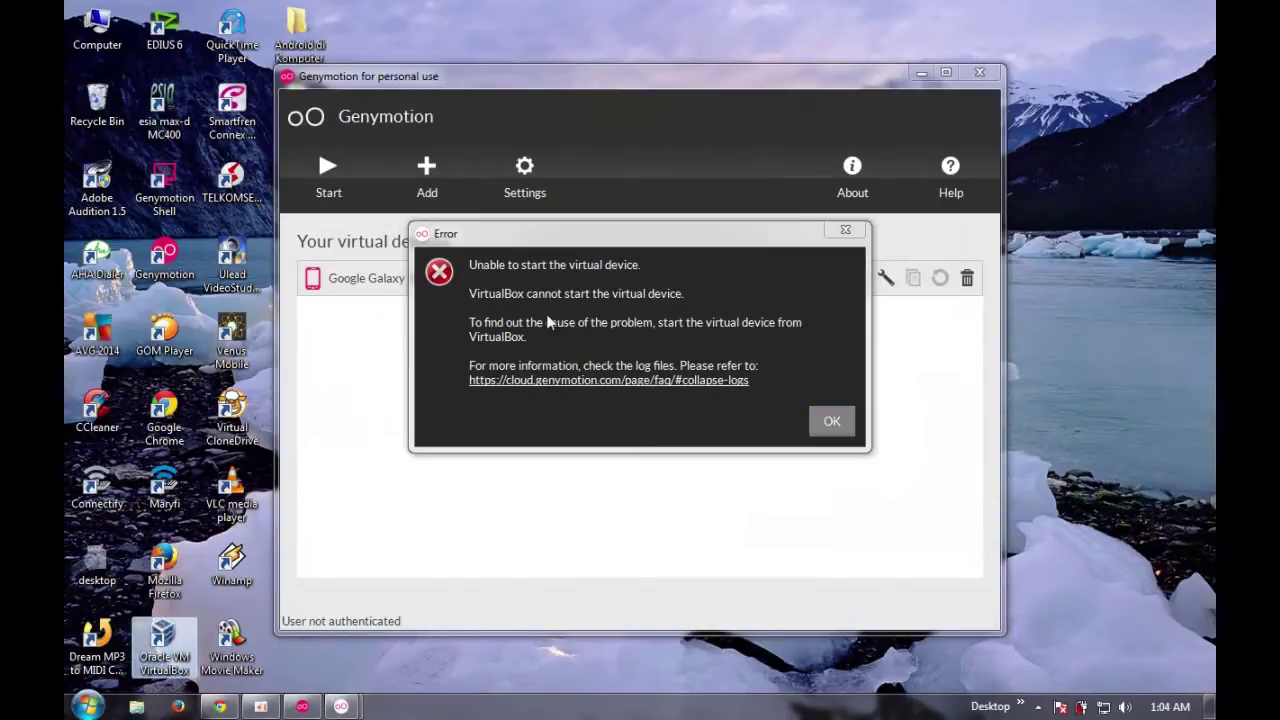
pyautogui.moveTo(608, 245); pyautogui.dragTo(287, 174)
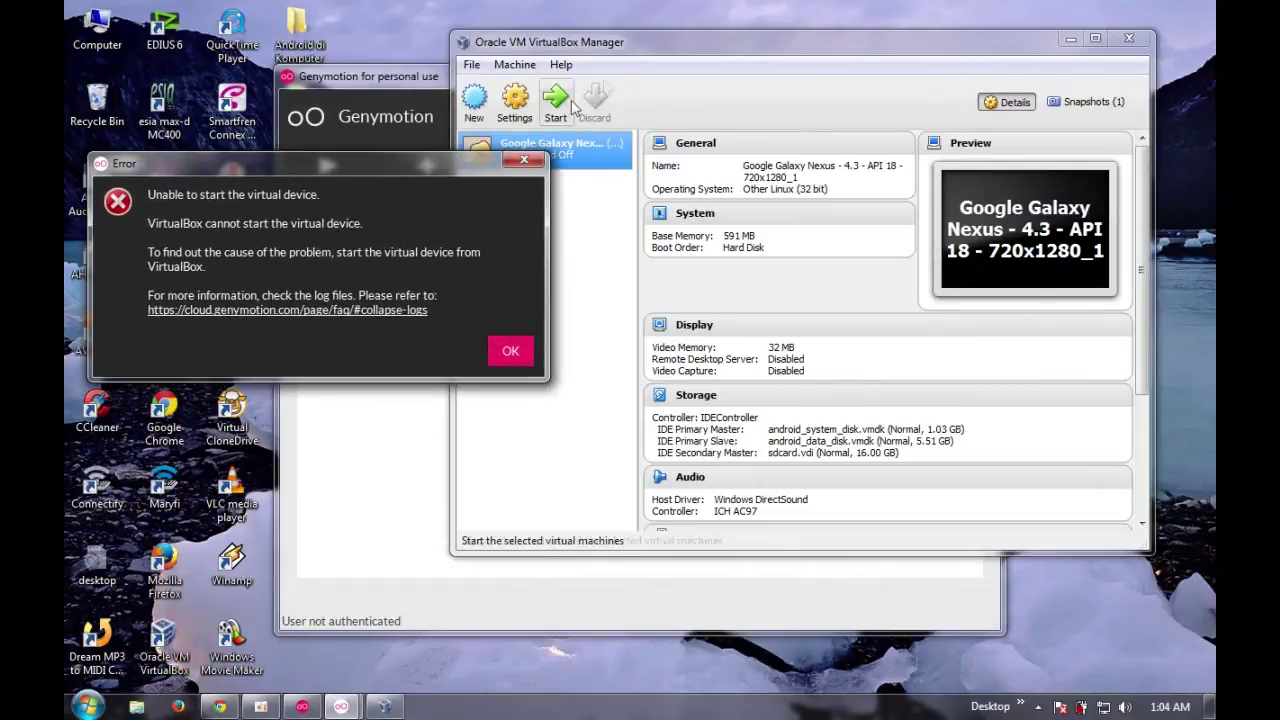
pyautogui.click(518, 95)
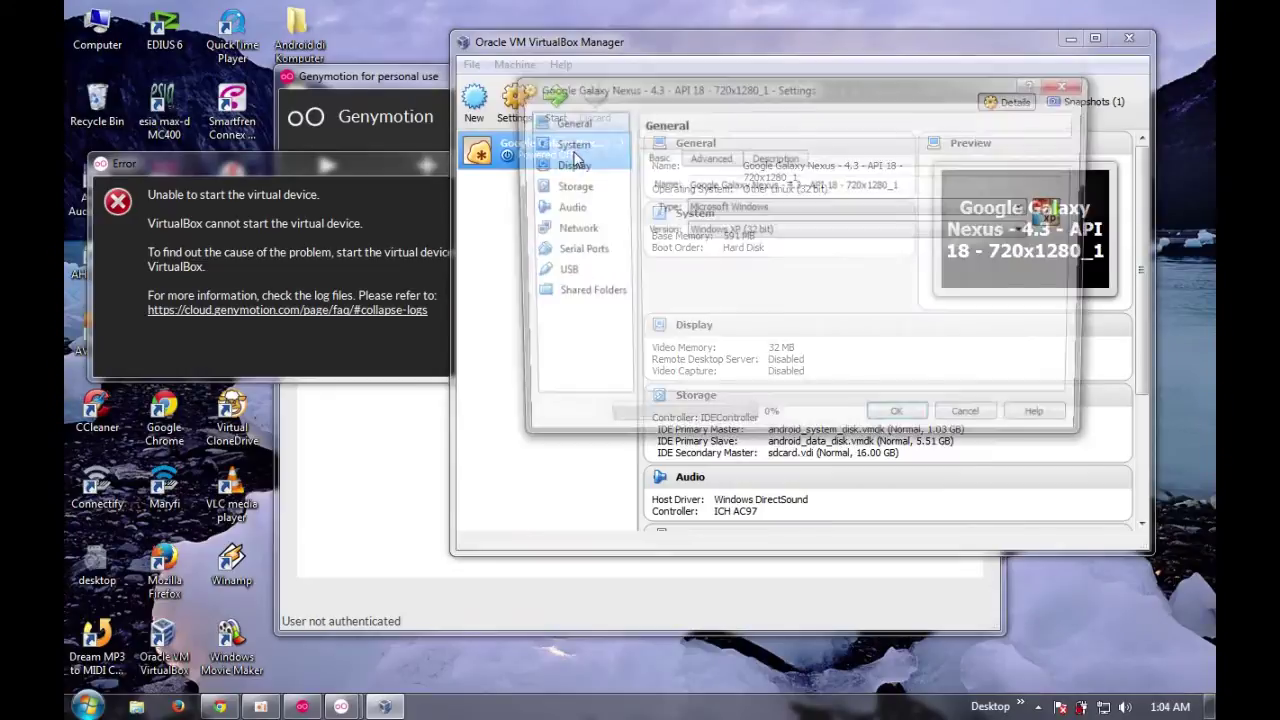
pyautogui.click(584, 234)
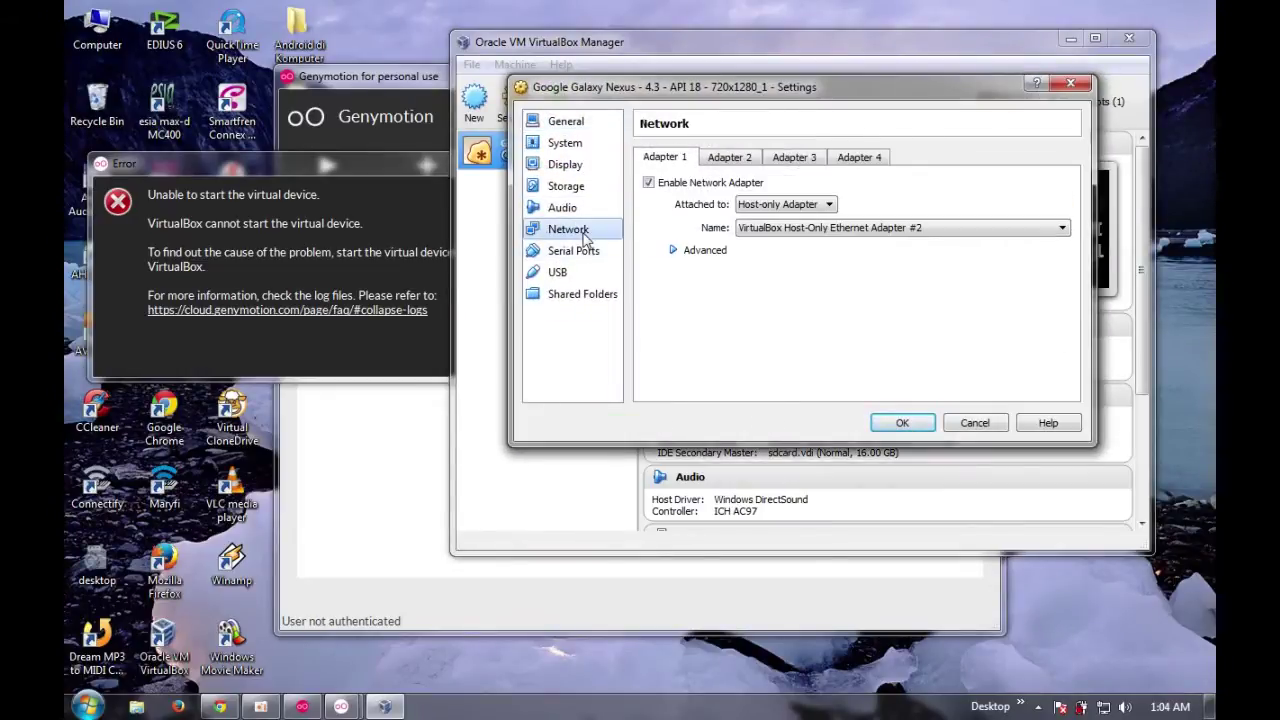
pyautogui.moveTo(673, 97); pyautogui.dragTo(782, 108)
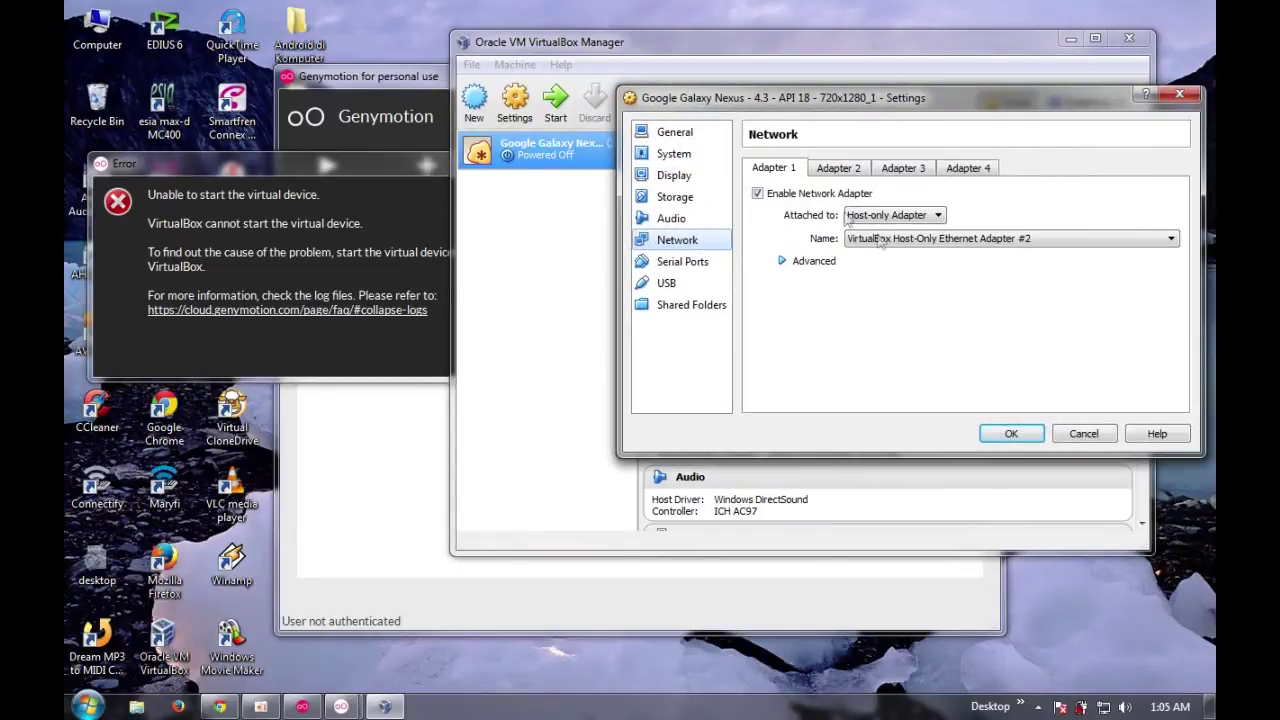
pyautogui.click(880, 218)
pyautogui.click(868, 218)
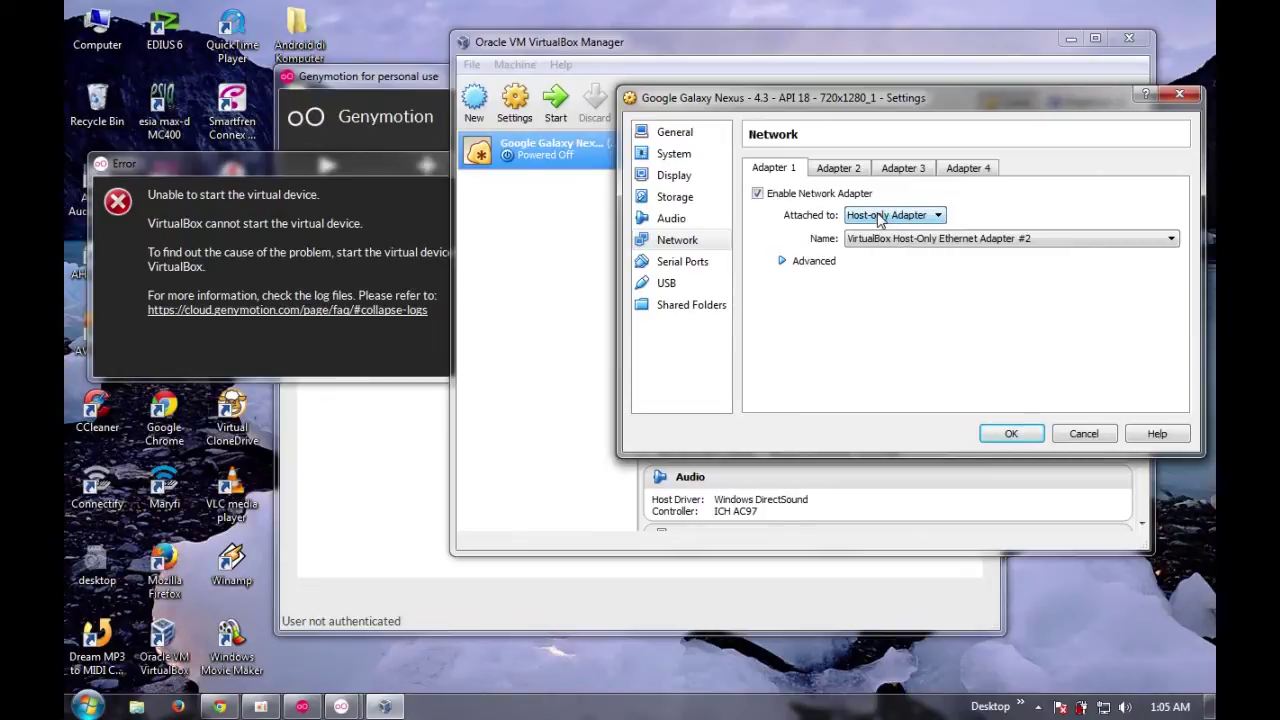
pyautogui.click(829, 175)
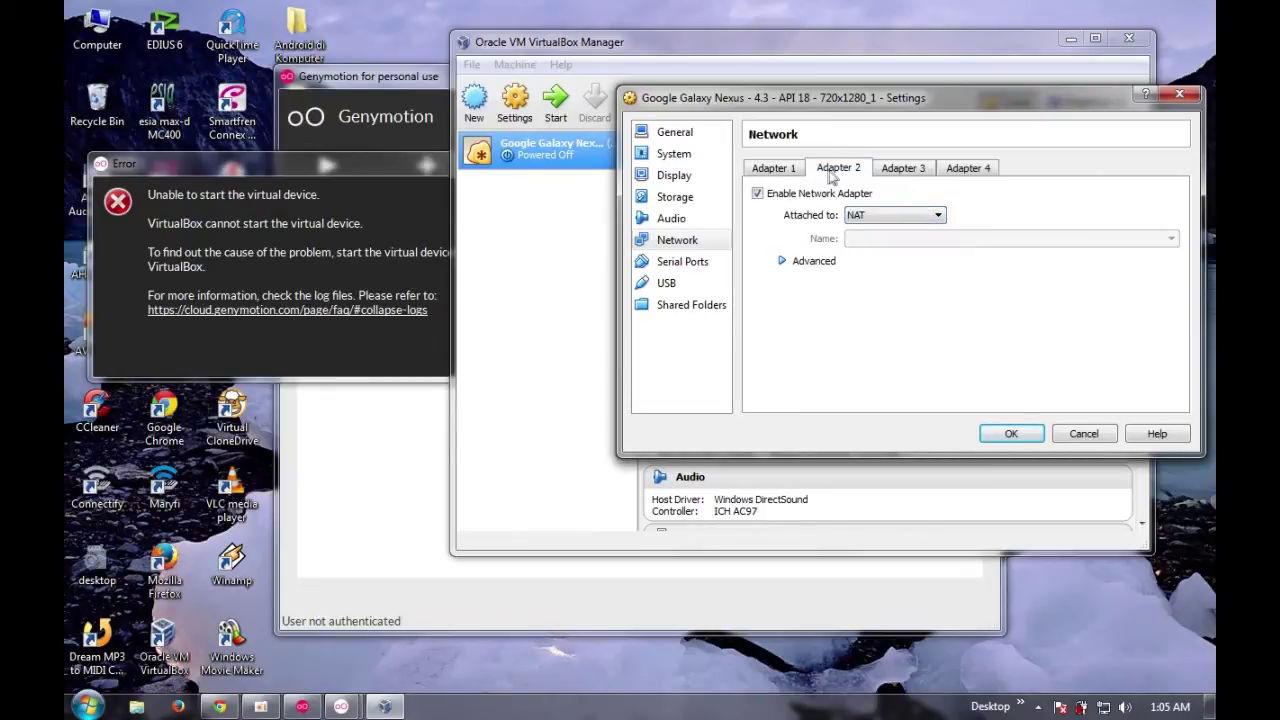
pyautogui.click(786, 180)
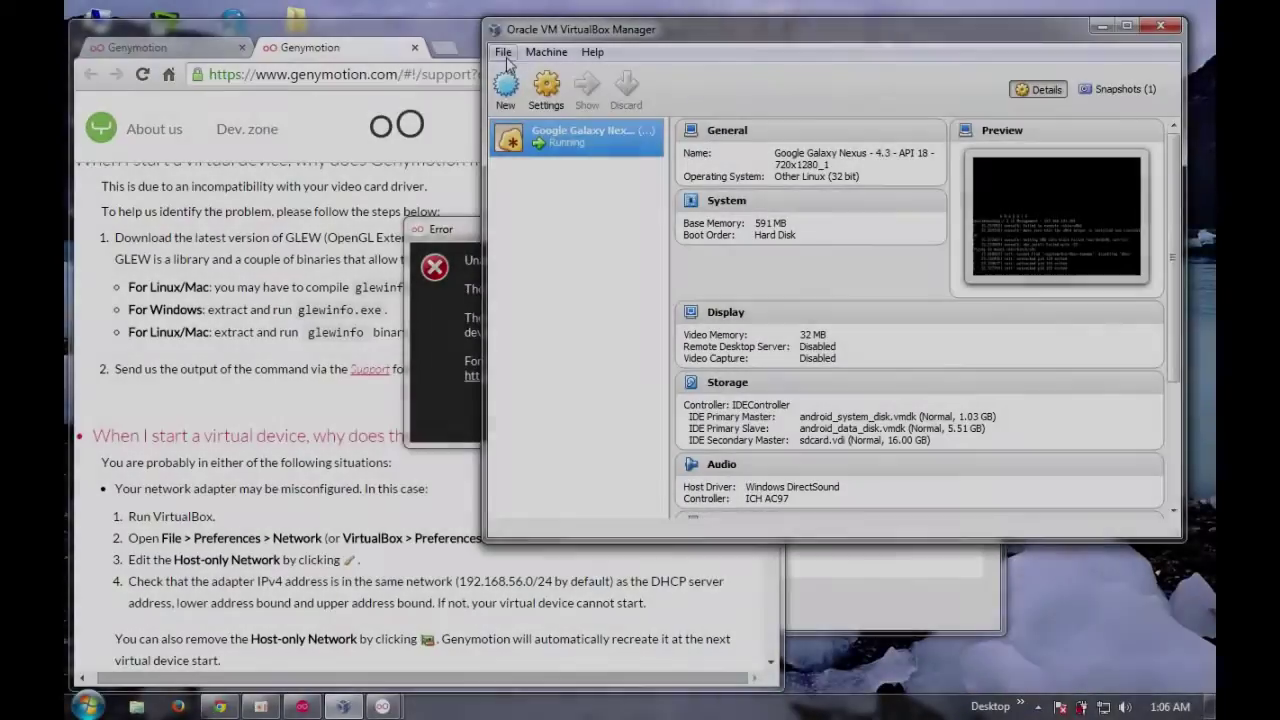
# Open the details of VirtualBox Host-Only Ethernet Adapter #2 in VirtualBox's global network preferences to check its IPv4 address
pyautogui.click(505, 55)
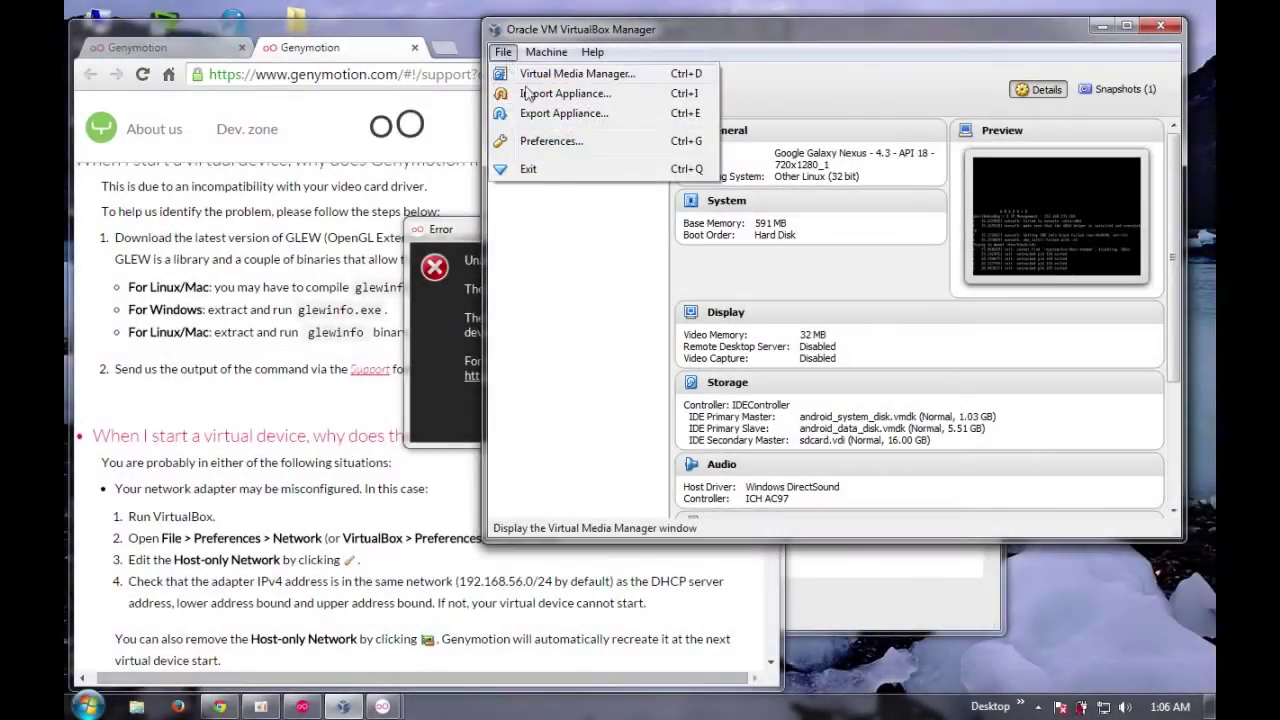
pyautogui.click(553, 143)
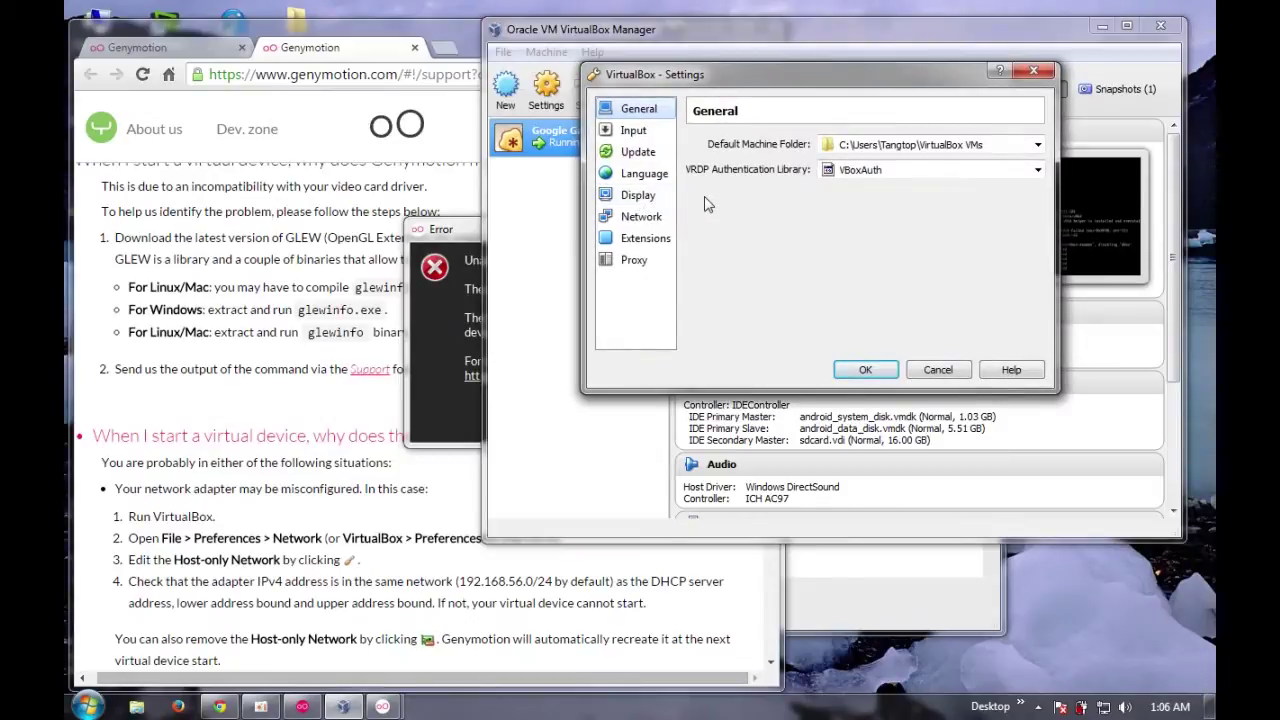
pyautogui.click(652, 220)
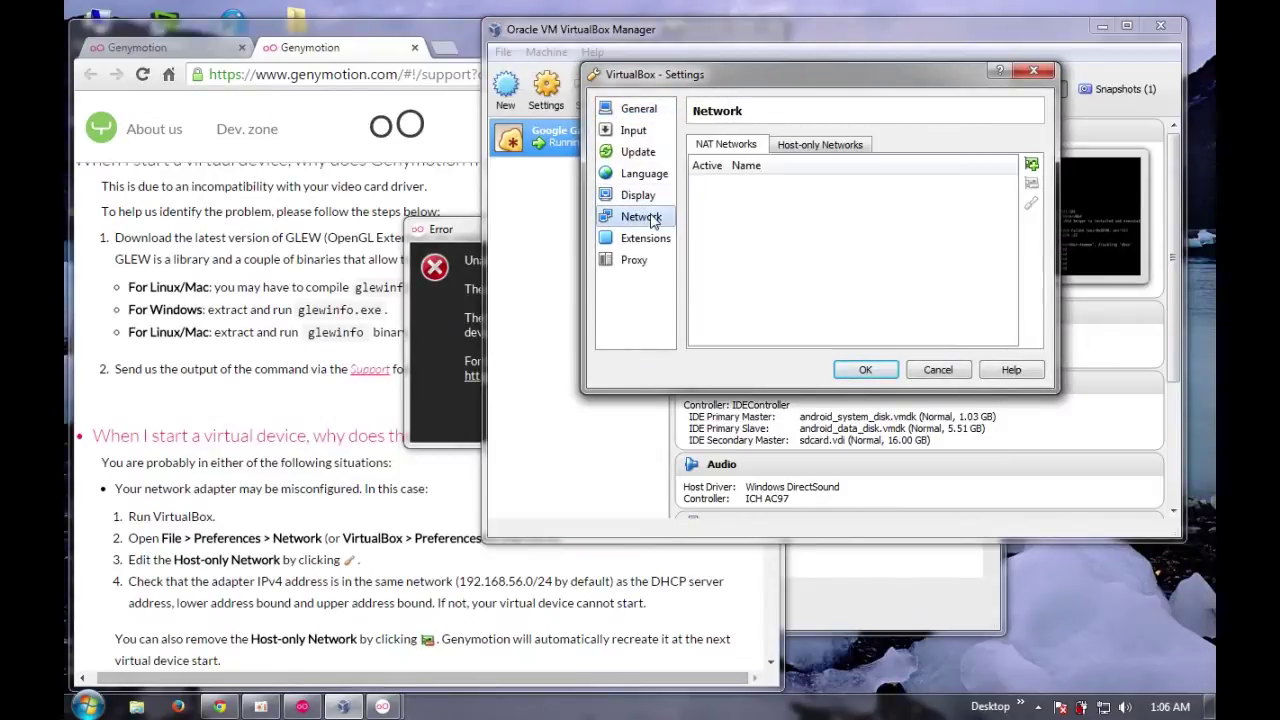
pyautogui.click(805, 146)
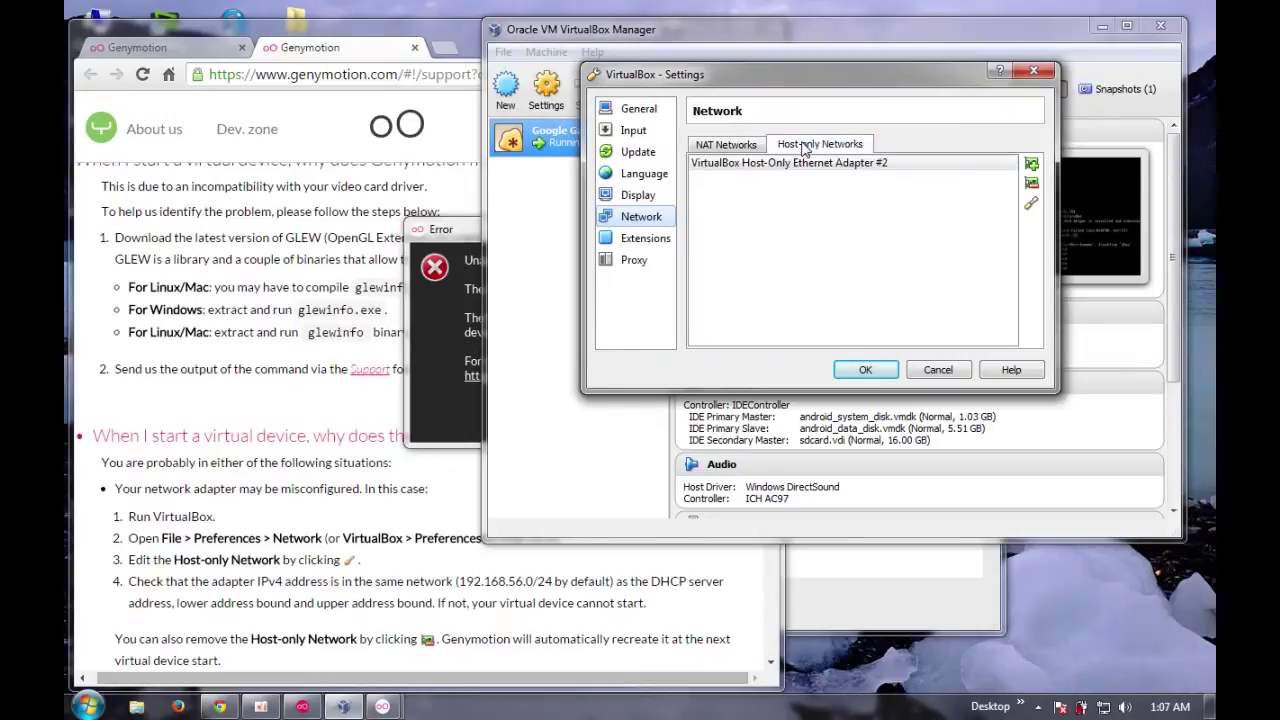
pyautogui.click(1031, 204)
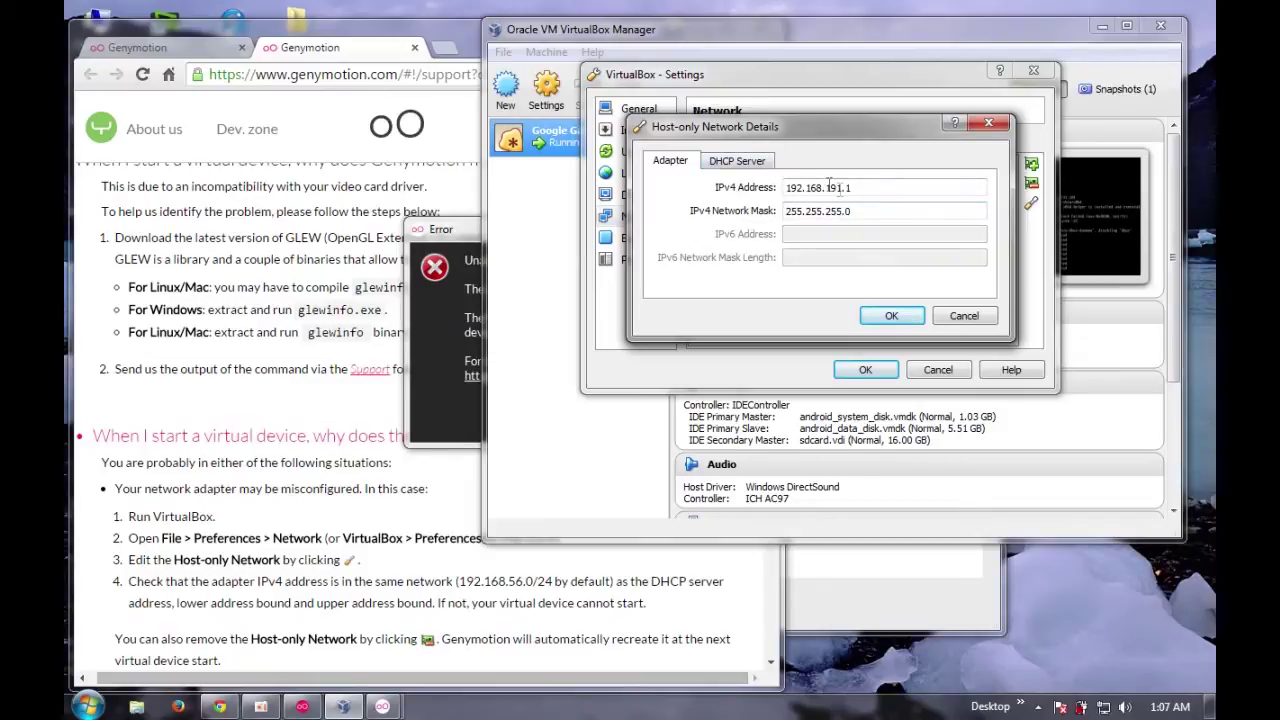
# Open the Windows Network and Sharing Center and its Network Connections list, keeping the host-only adapter details in view
pyautogui.rightClick(1104, 706)
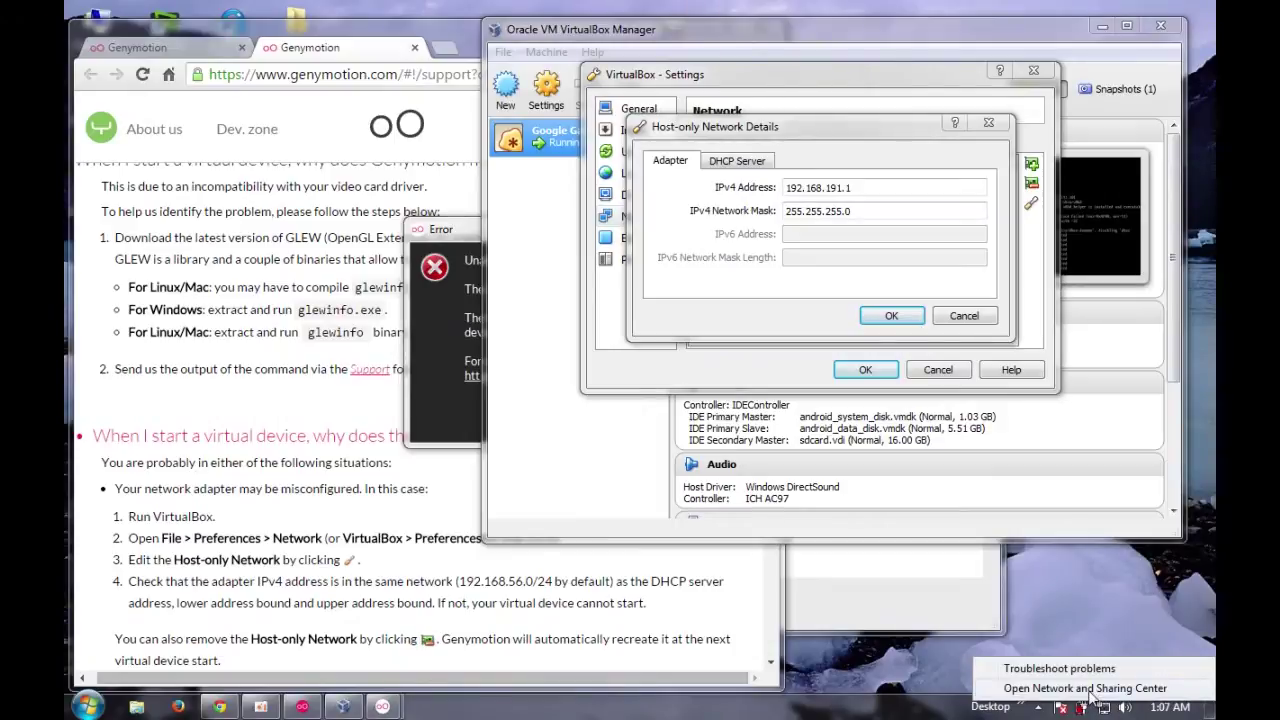
pyautogui.click(1090, 690)
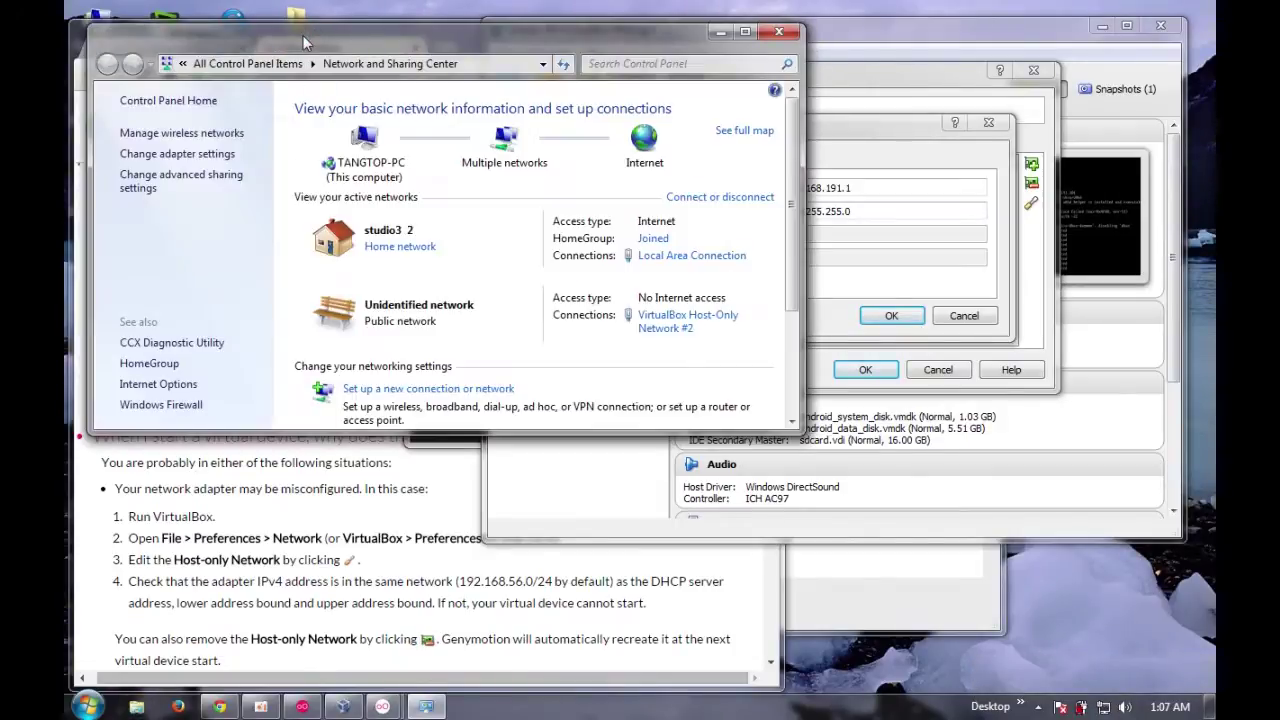
pyautogui.moveTo(303, 35); pyautogui.dragTo(674, 162)
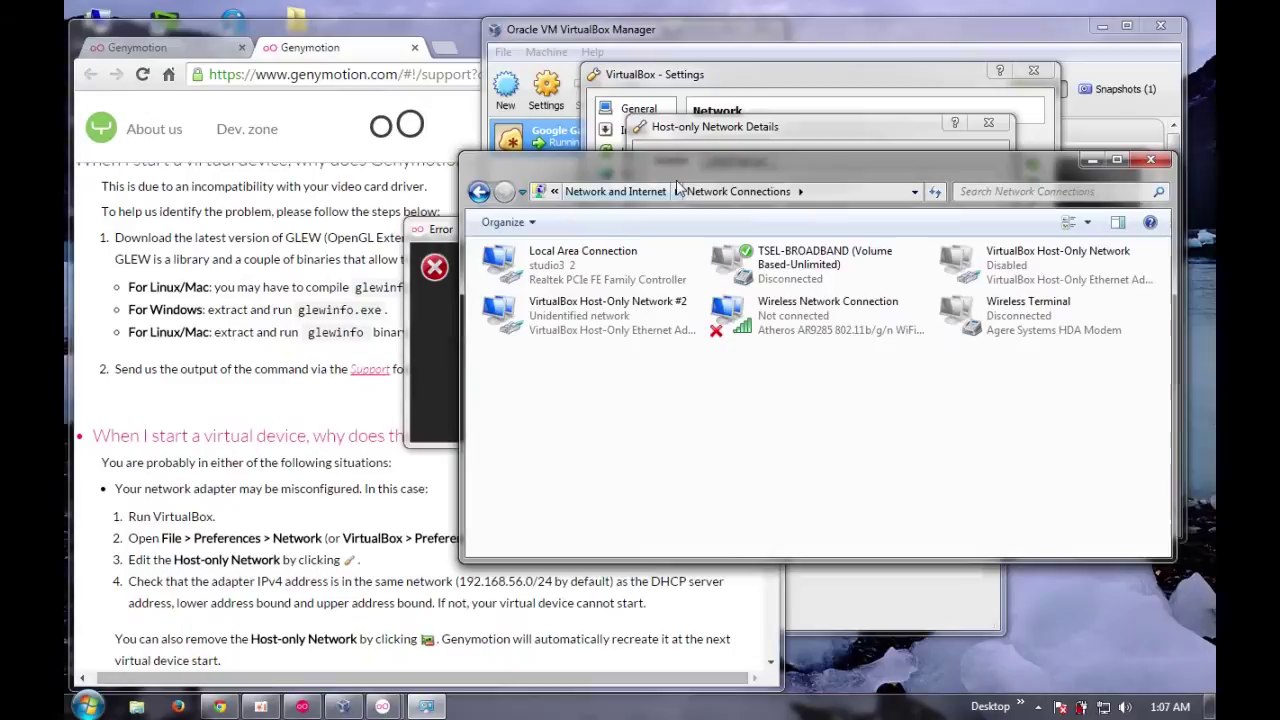
pyautogui.moveTo(684, 173); pyautogui.dragTo(322, 147)
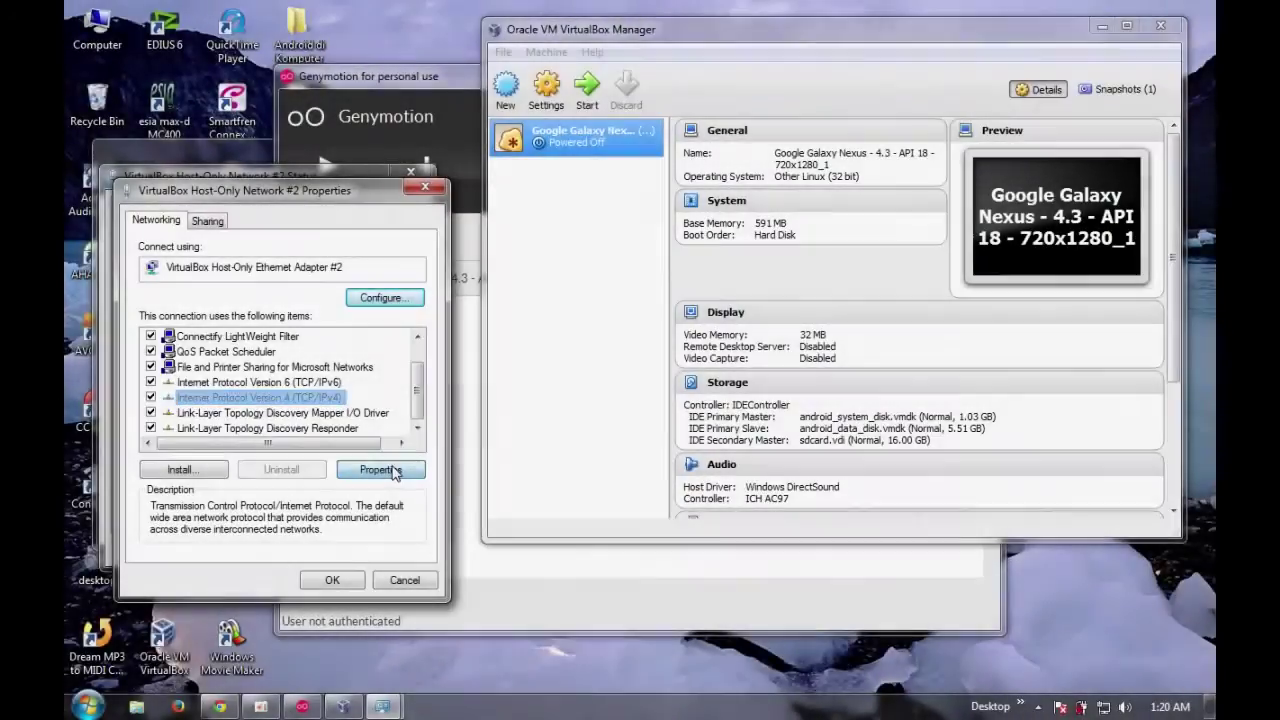
# Set TCP/IPv4 of VirtualBox Host-Only Network #2 to obtain IP and DNS addresses automatically, and show its connection details
pyautogui.click(385, 469)
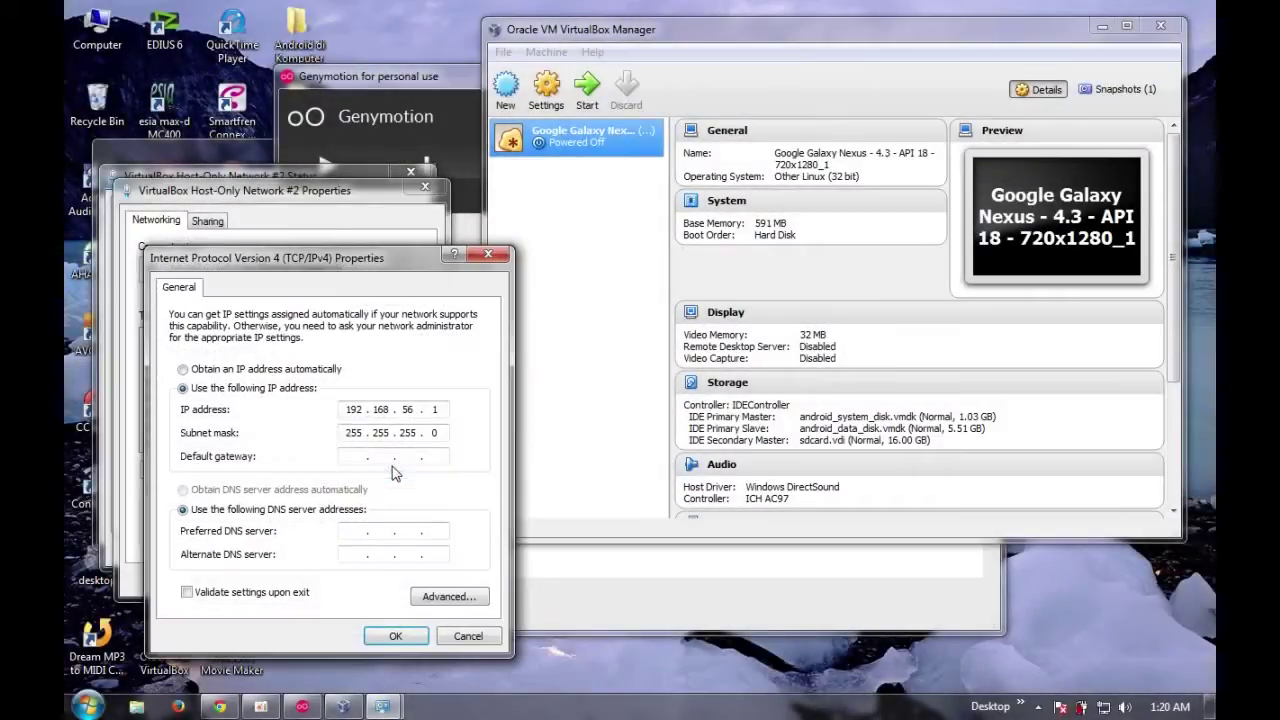
pyautogui.click(270, 369)
pyautogui.click(320, 490)
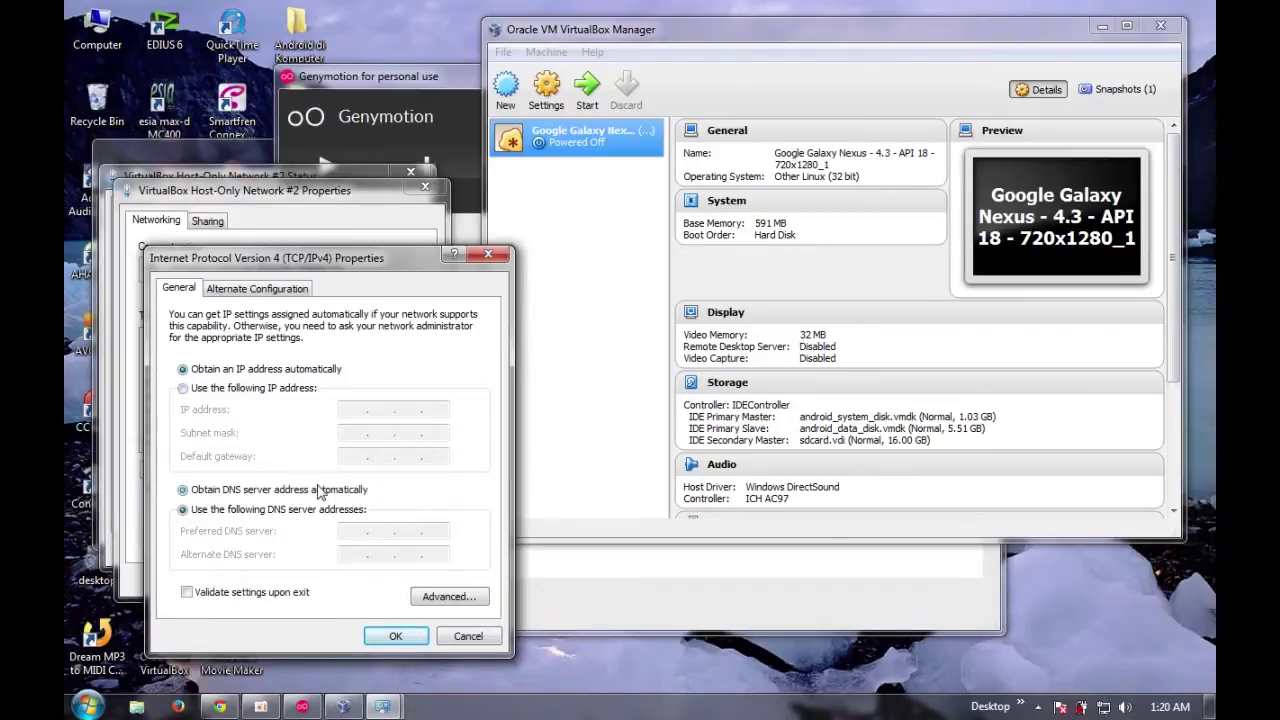
pyautogui.click(396, 636)
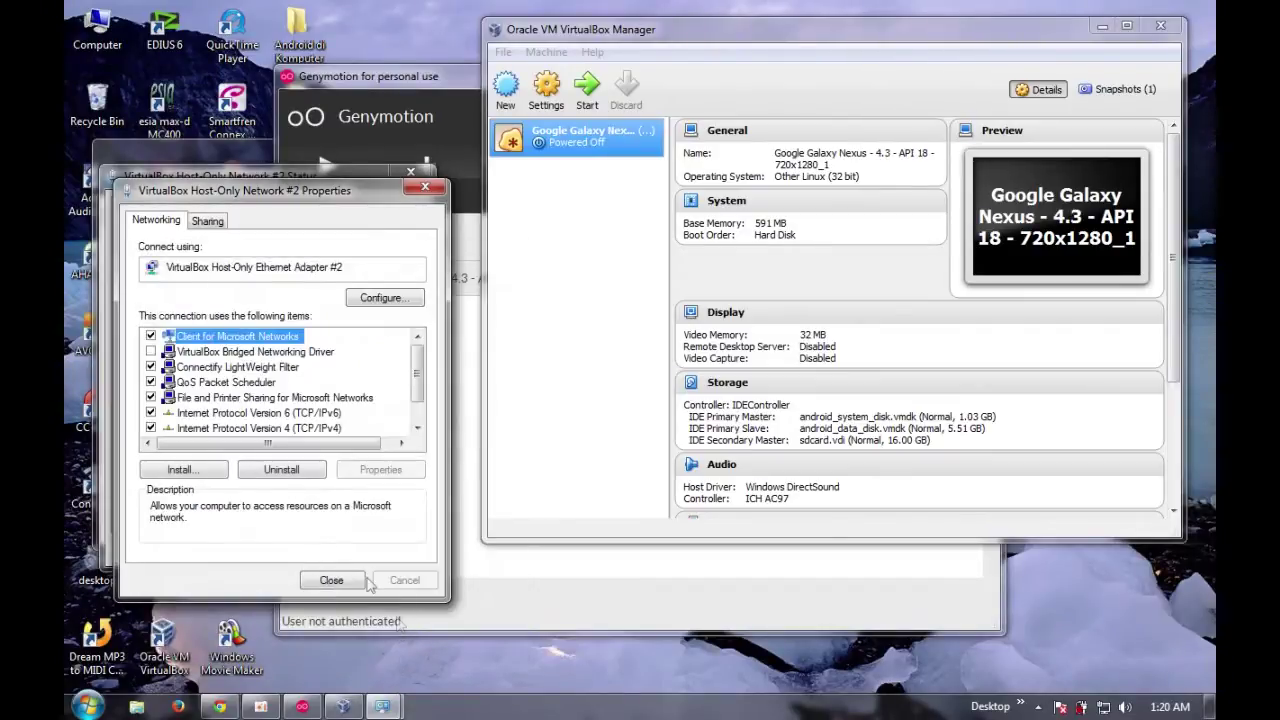
pyautogui.click(331, 580)
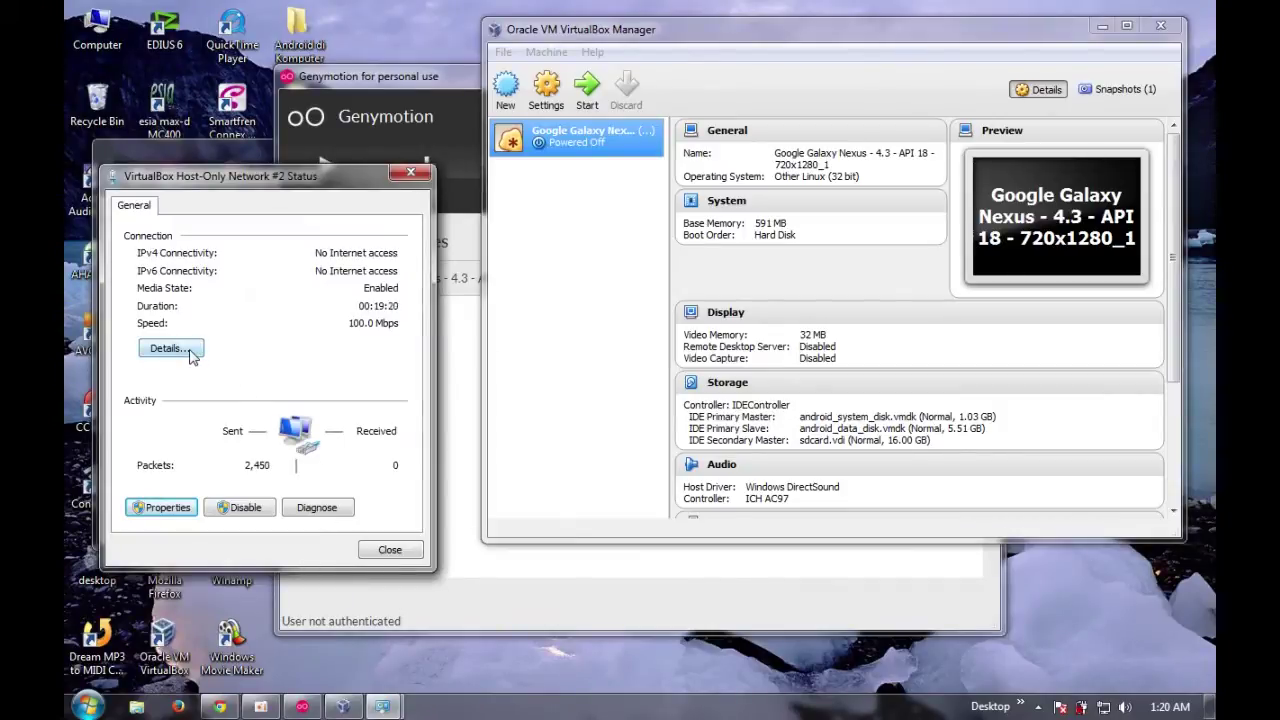
pyautogui.click(191, 356)
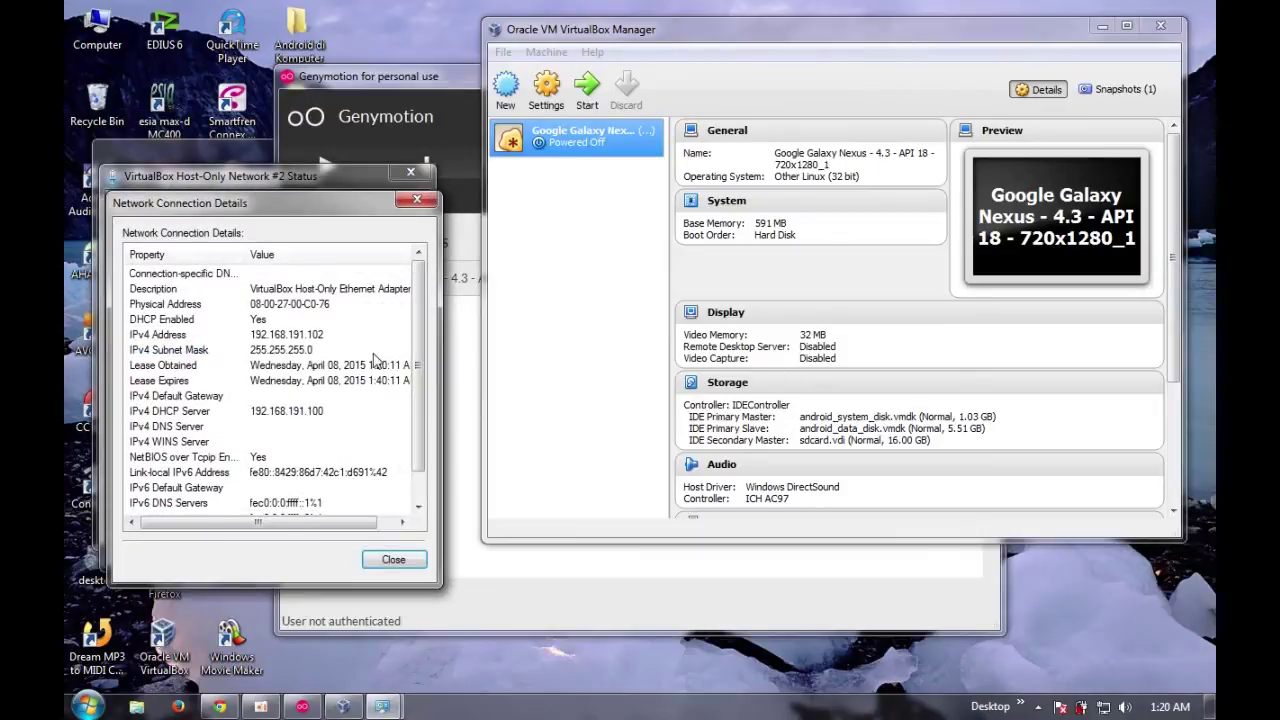
pyautogui.scroll(-1, 400, 354)
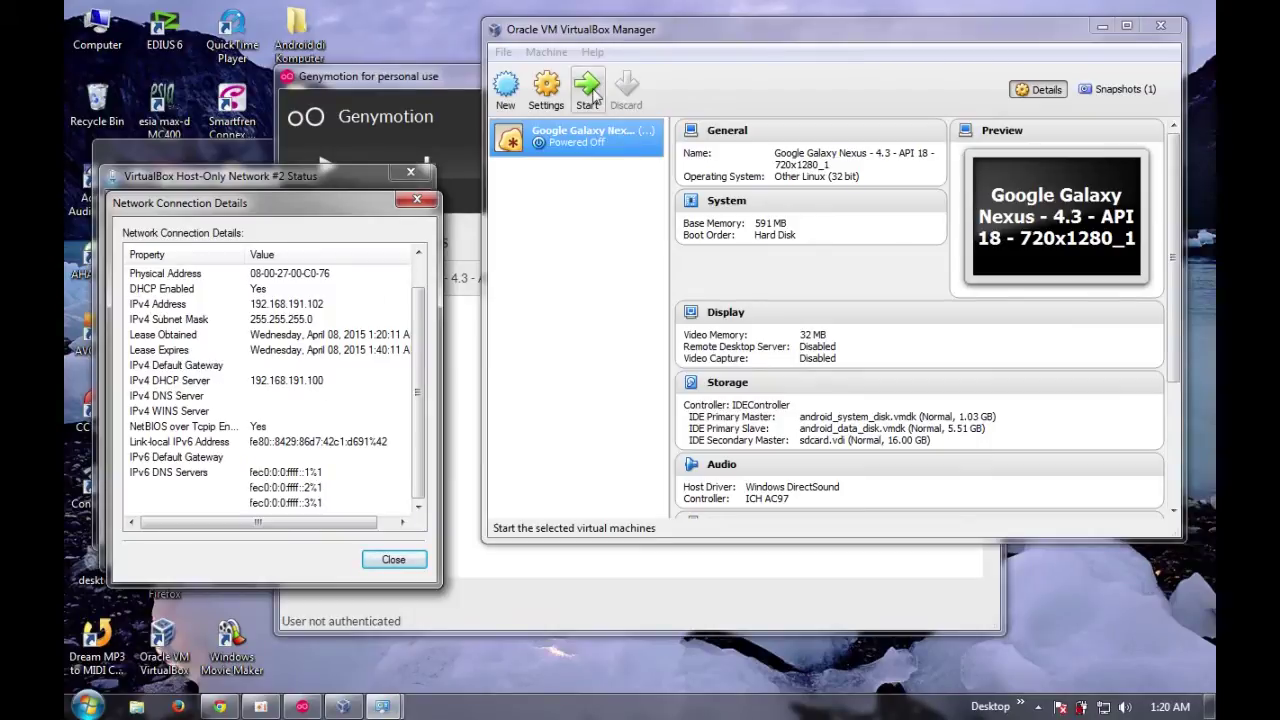
# Open the DHCP server settings of VirtualBox Host-Only Ethernet Adapter #2 in VirtualBox's global network preferences
pyautogui.click(503, 52)
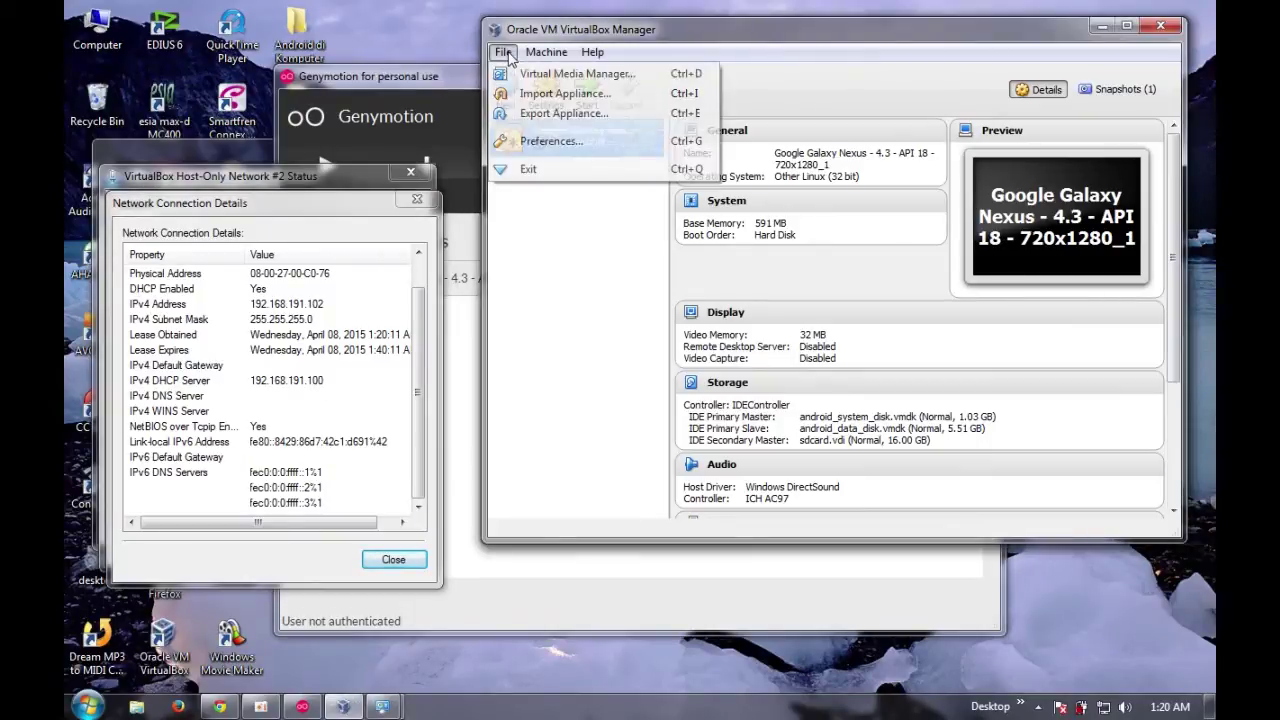
pyautogui.click(551, 141)
pyautogui.click(643, 220)
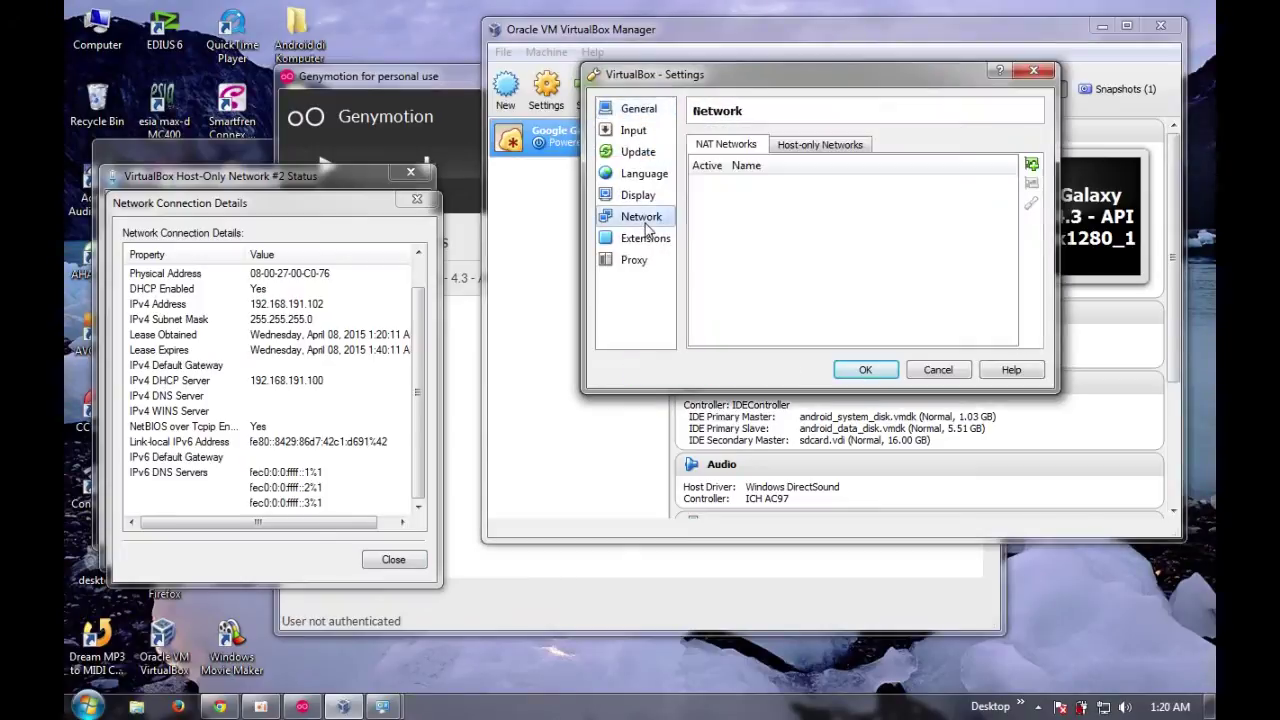
pyautogui.click(828, 146)
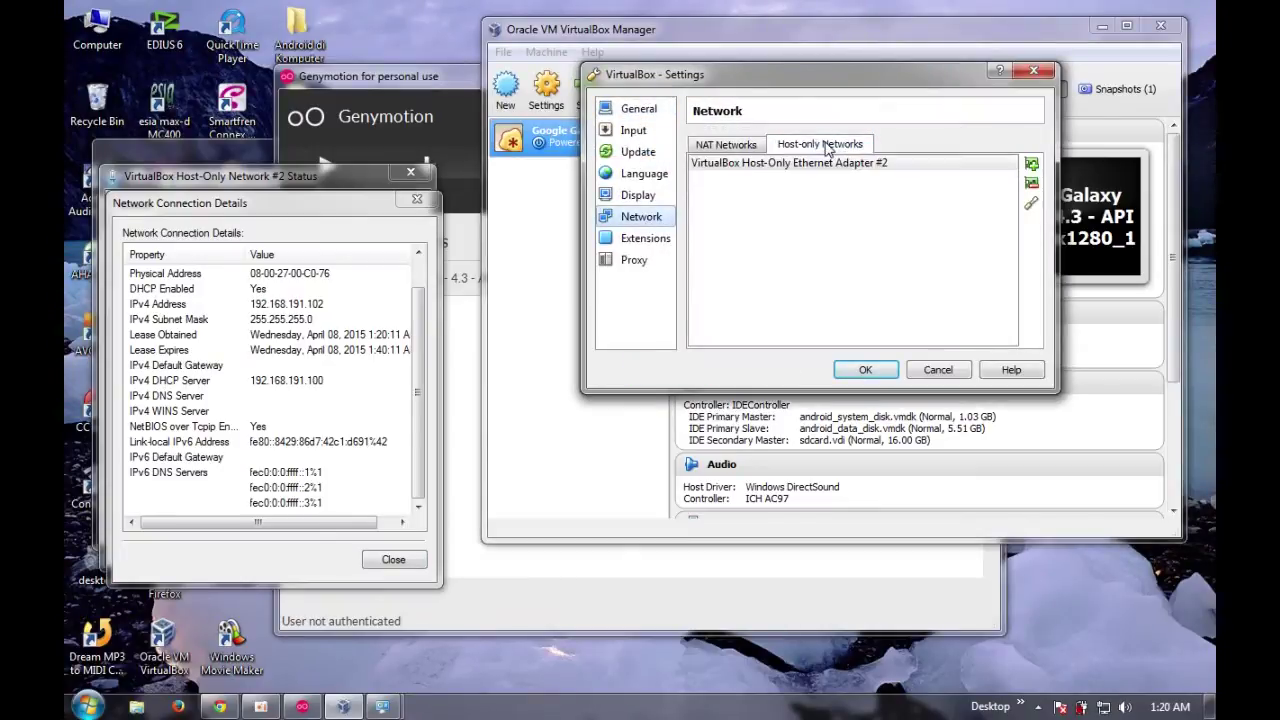
pyautogui.click(1031, 205)
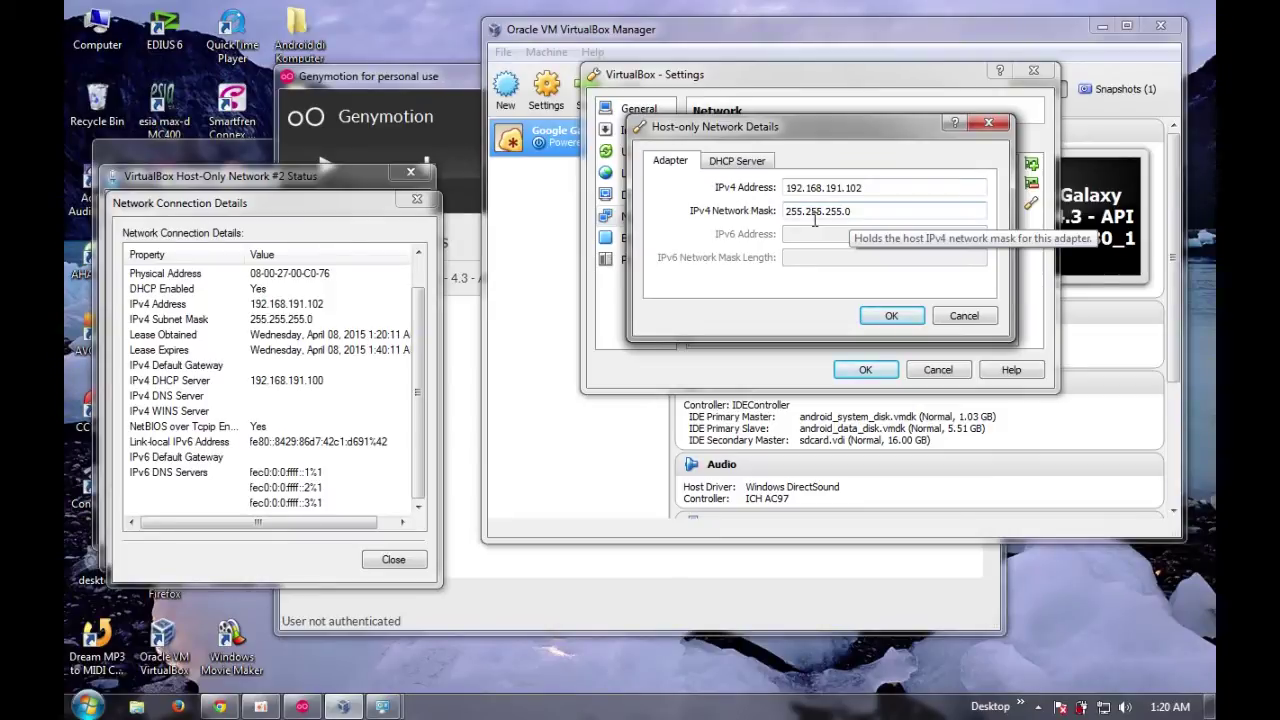
pyautogui.click(758, 165)
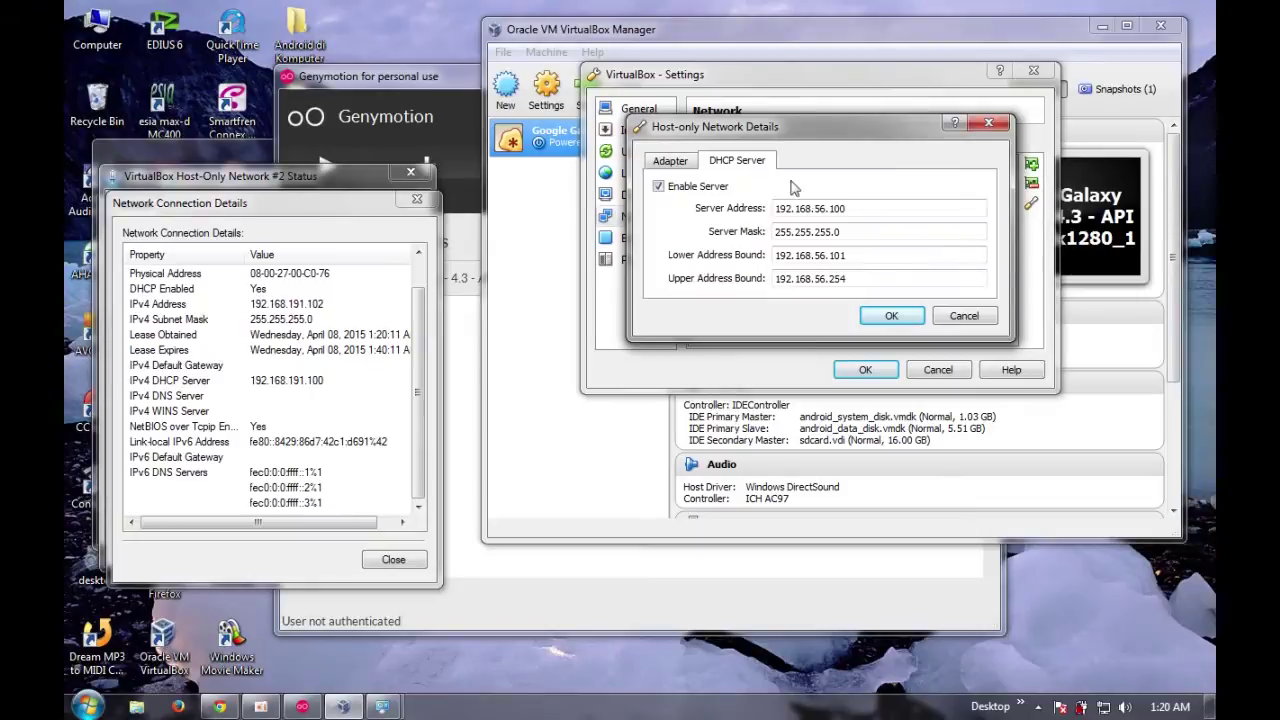
# Set the host-only network's DHCP server address to 192.168.191.100 and compare it with the adapter's IPv4 address
pyautogui.click(696, 166)
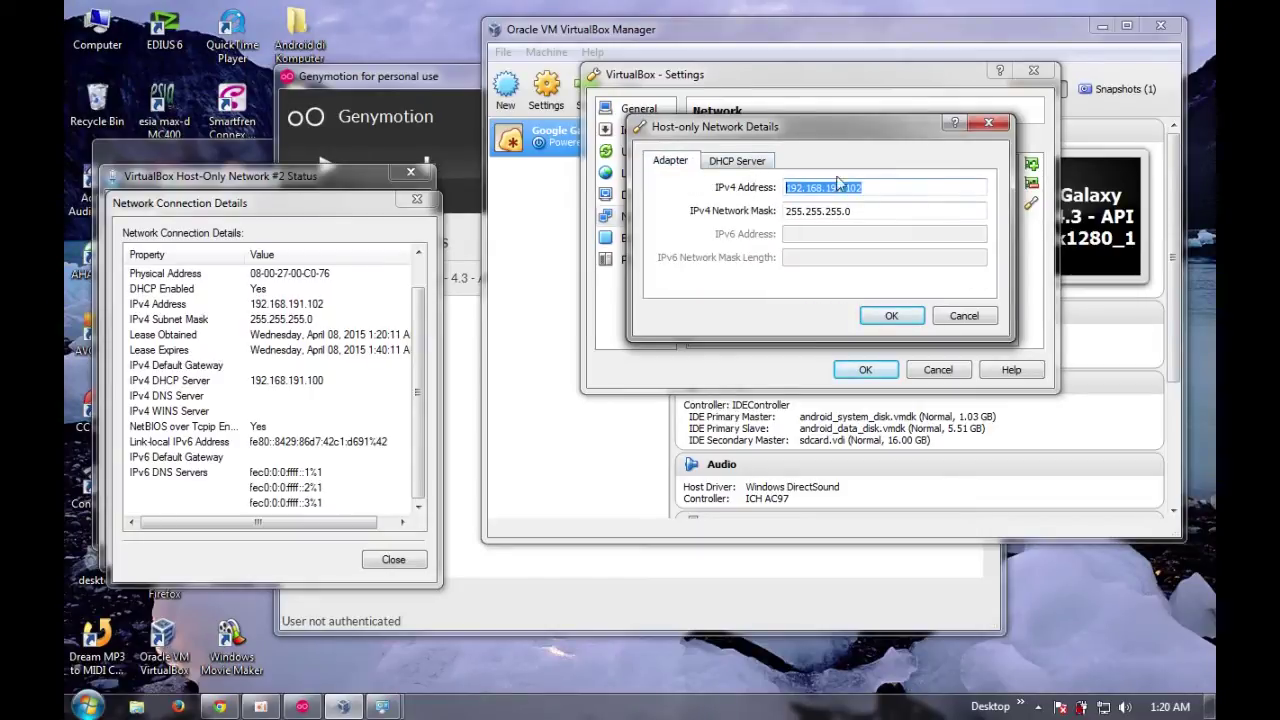
pyautogui.click(757, 165)
pyautogui.moveTo(866, 208); pyautogui.dragTo(746, 209)
pyautogui.write('192.168.191.102')
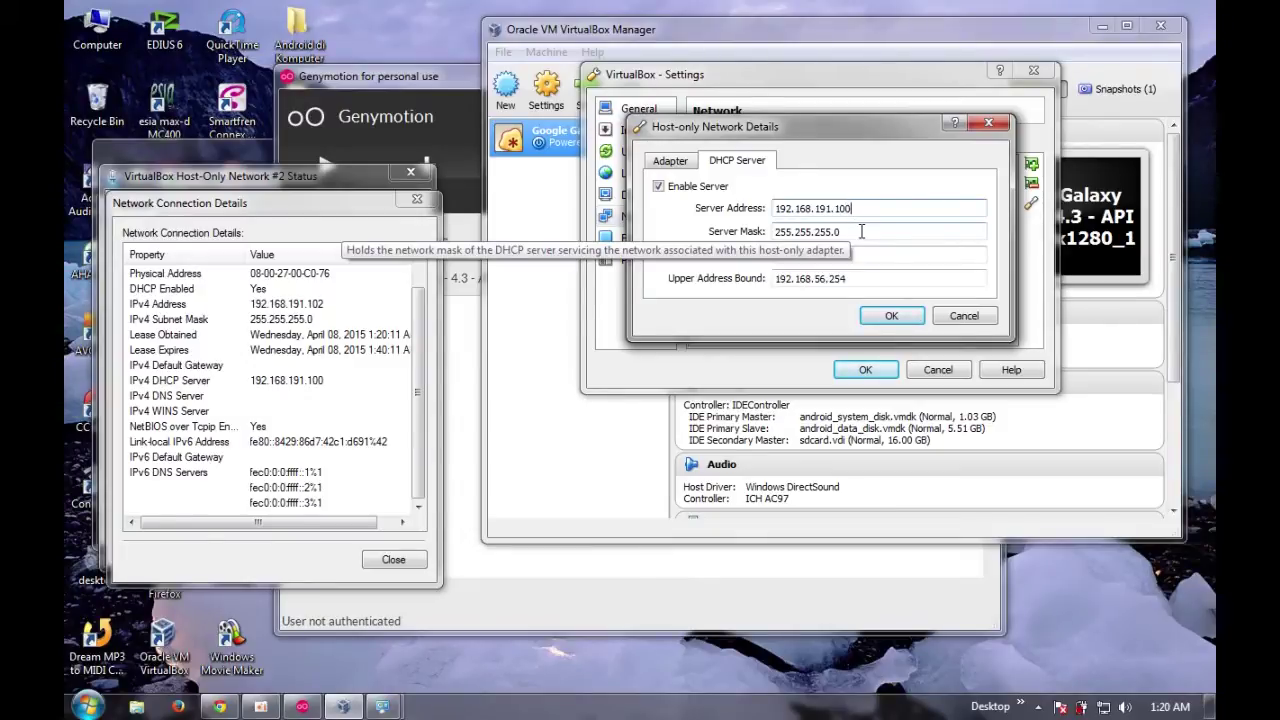
pyautogui.click(680, 166)
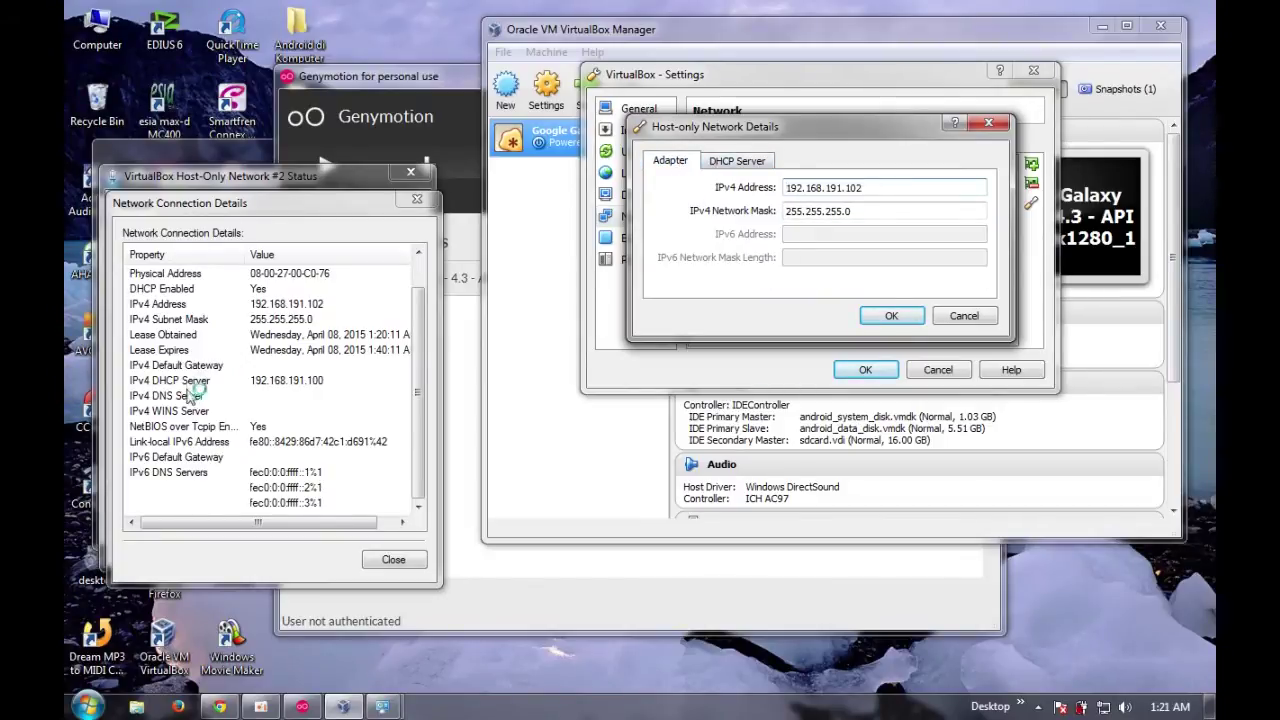
pyautogui.click(735, 163)
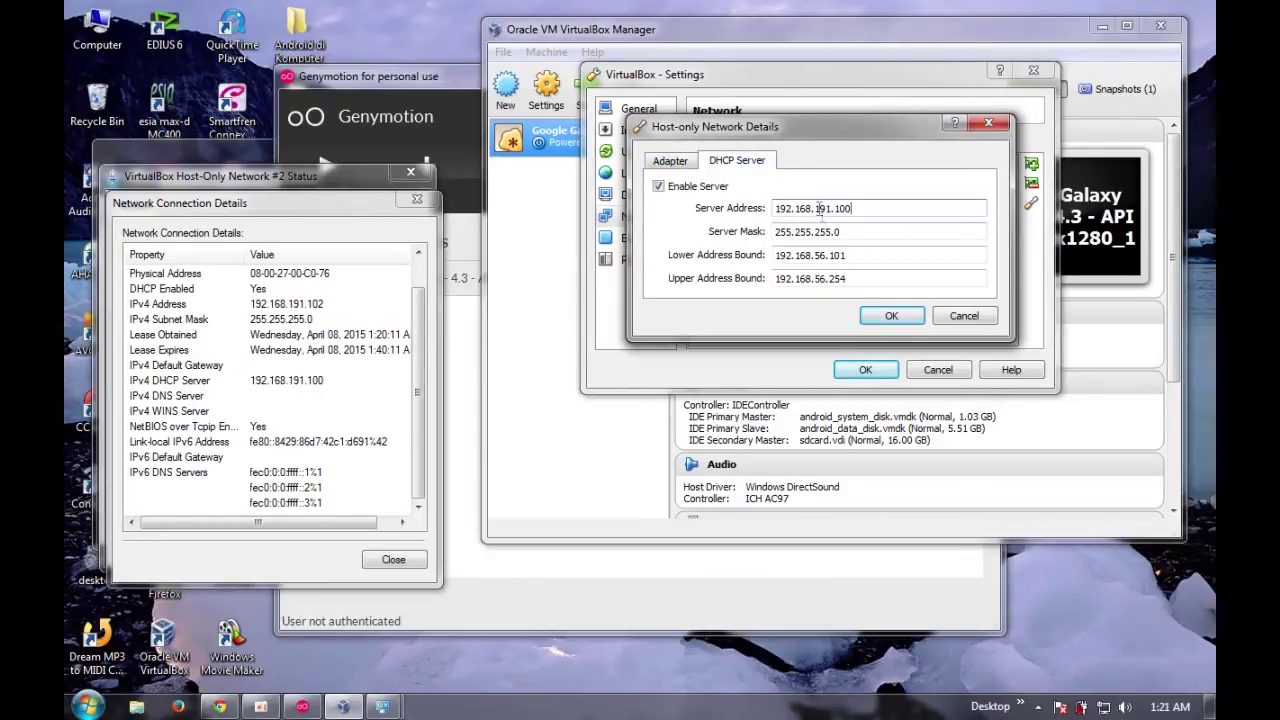
# Set the host-only DHCP server's lower address bound to 192.168.191.102 and upper bound to 192.168.191.254, and save the network preferences
pyautogui.moveTo(857, 255); pyautogui.dragTo(756, 258)
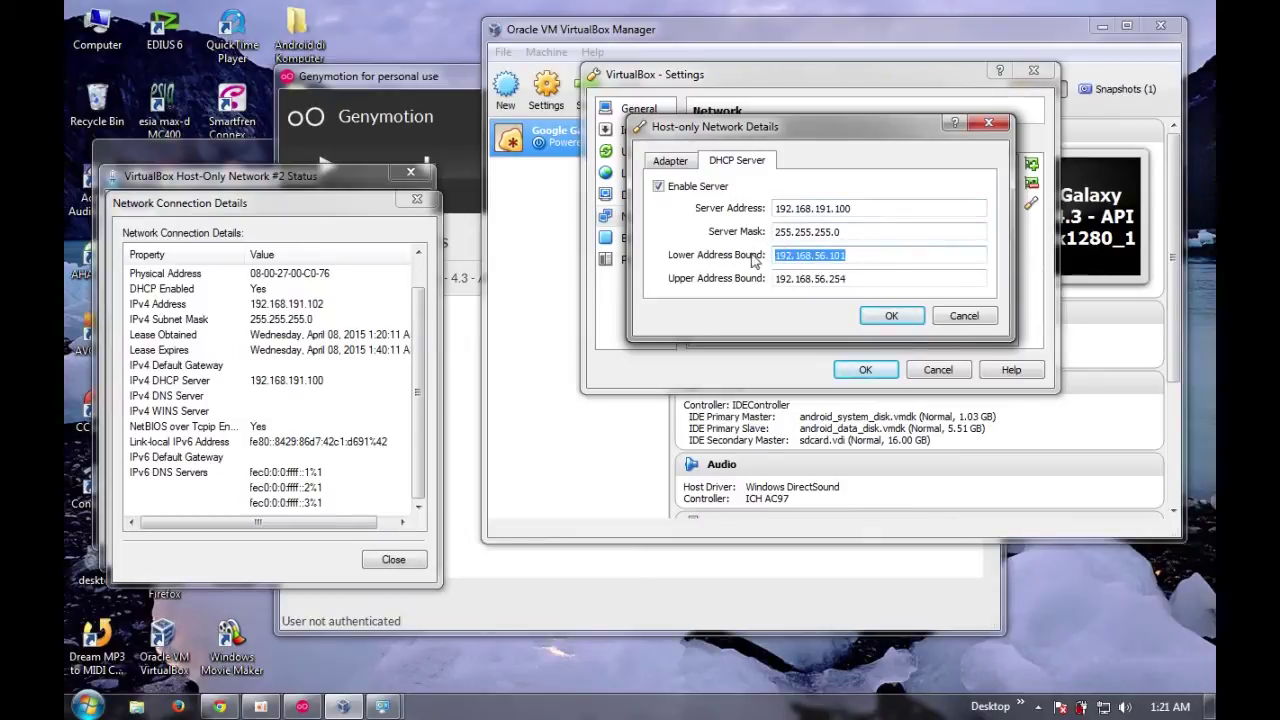
pyautogui.write('192.168.191.102')
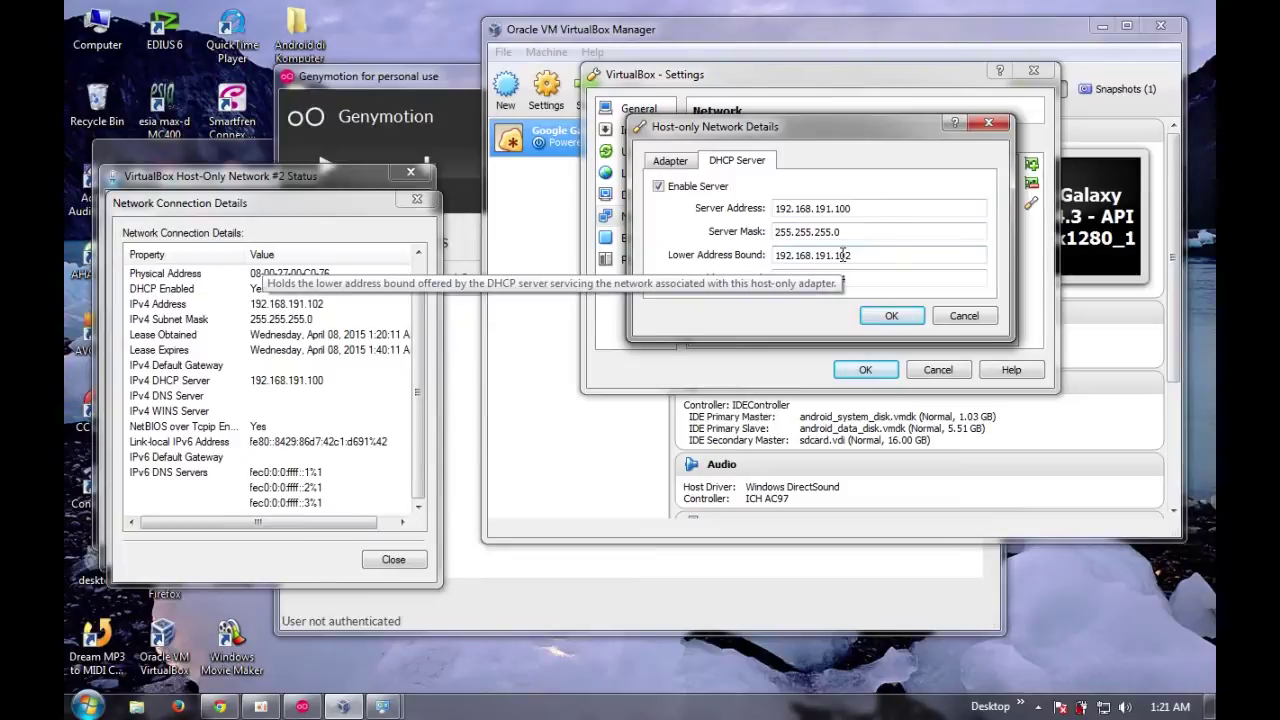
pyautogui.click(861, 279)
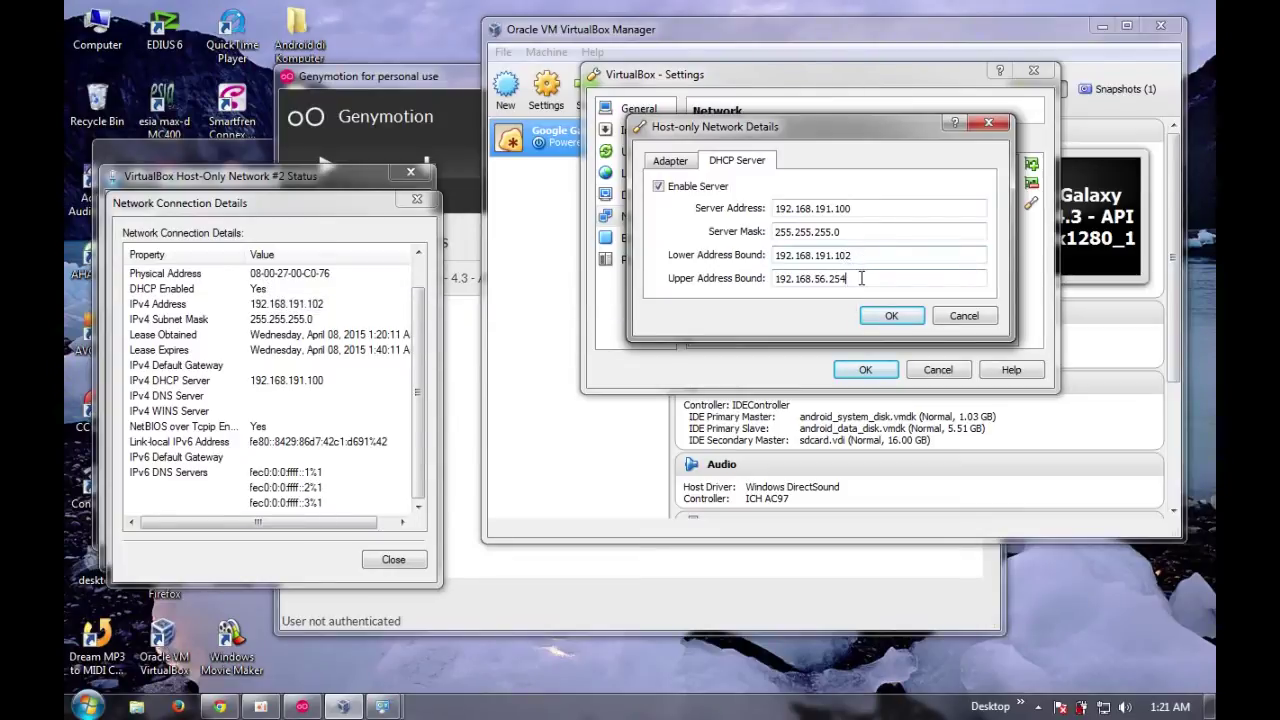
pyautogui.moveTo(861, 279); pyautogui.dragTo(753, 281)
pyautogui.write('192.168.191.102')
pyautogui.moveTo(835, 279); pyautogui.dragTo(954, 297)
pyautogui.write('254')
pyautogui.click(891, 316)
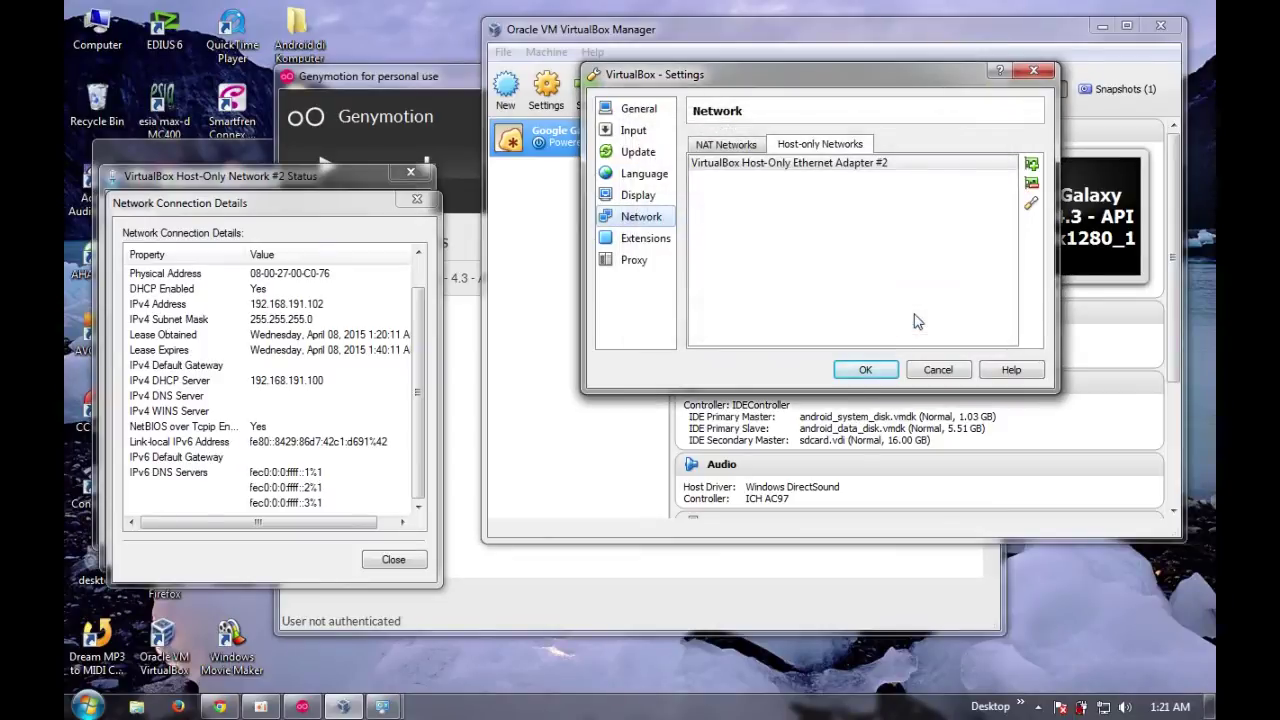
pyautogui.click(862, 369)
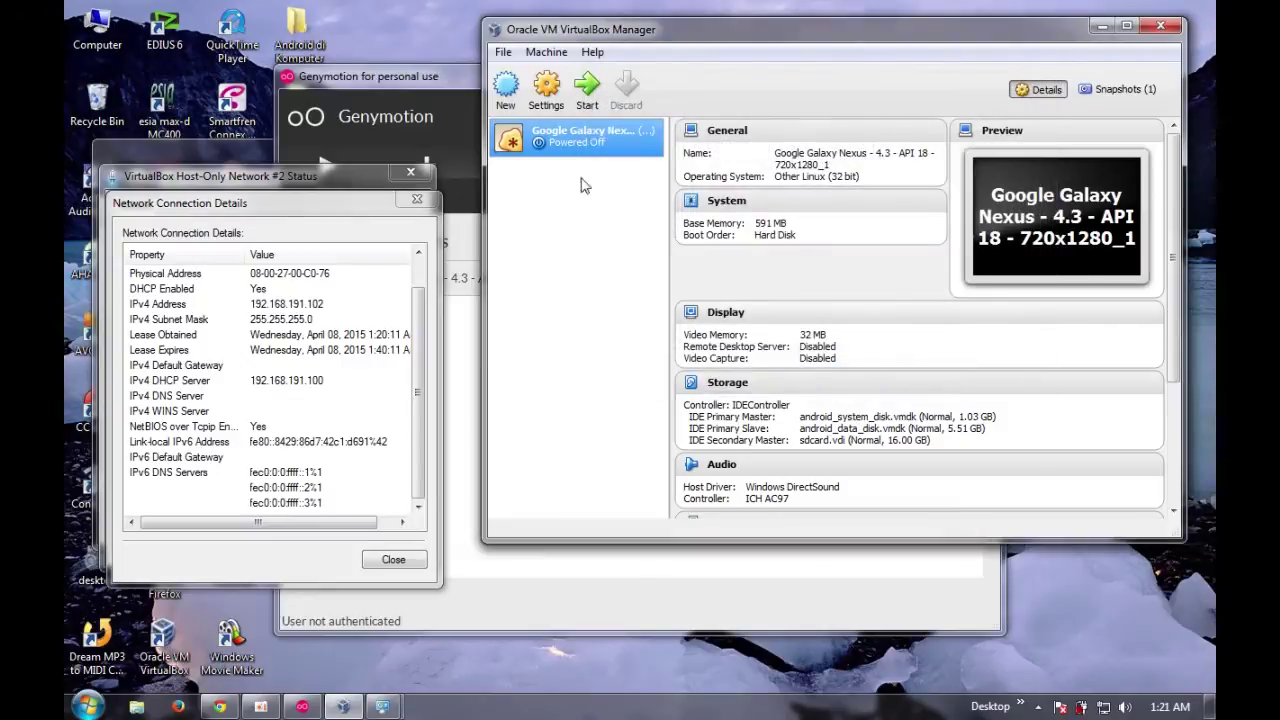
# Start the Google Galaxy Nexus 4.3 device in Genymotion, move the connection details window aside, and bring the device window forward
pyautogui.click(597, 614)
pyautogui.click(330, 180)
pyautogui.click(258, 178)
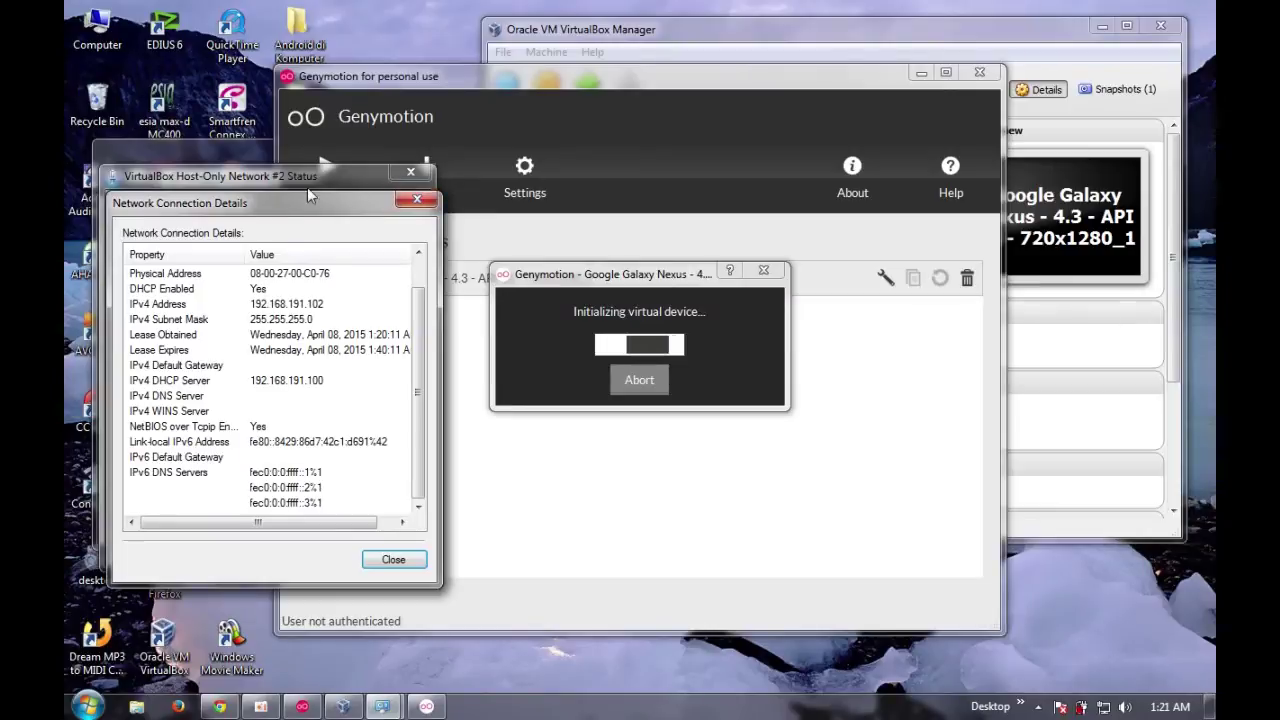
pyautogui.moveTo(308, 196); pyautogui.dragTo(1050, 308)
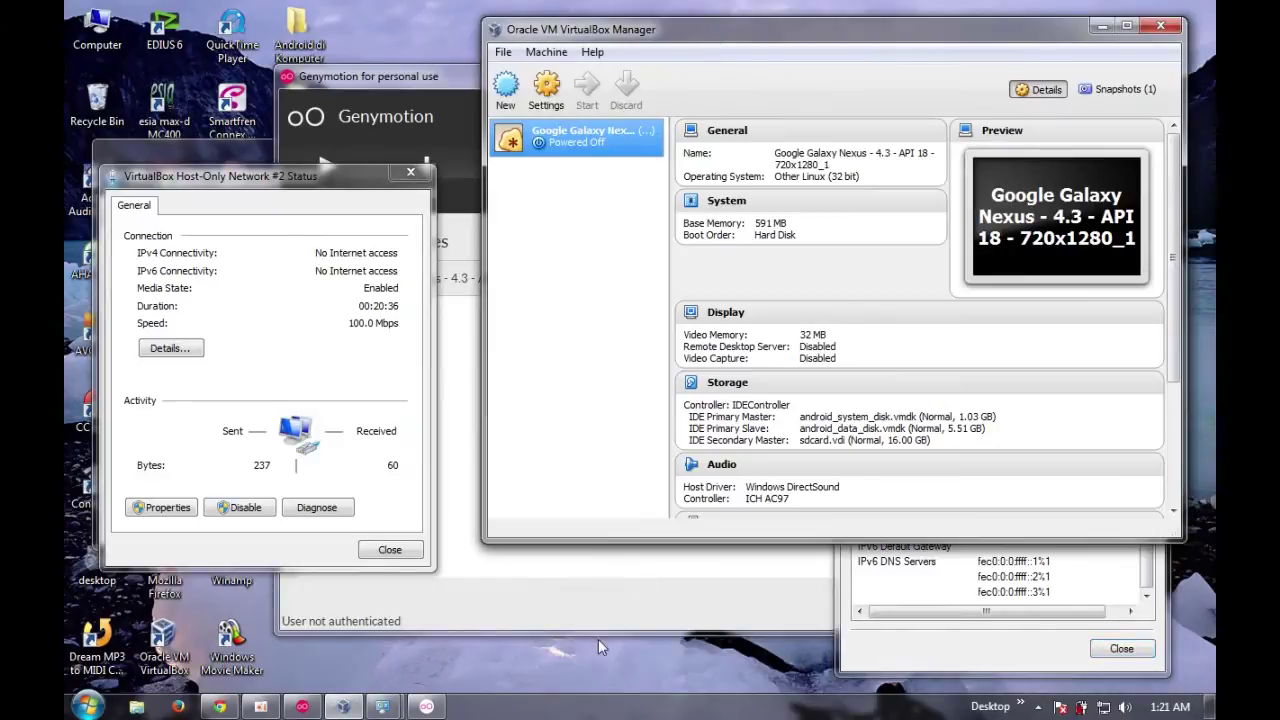
pyautogui.click(418, 709)
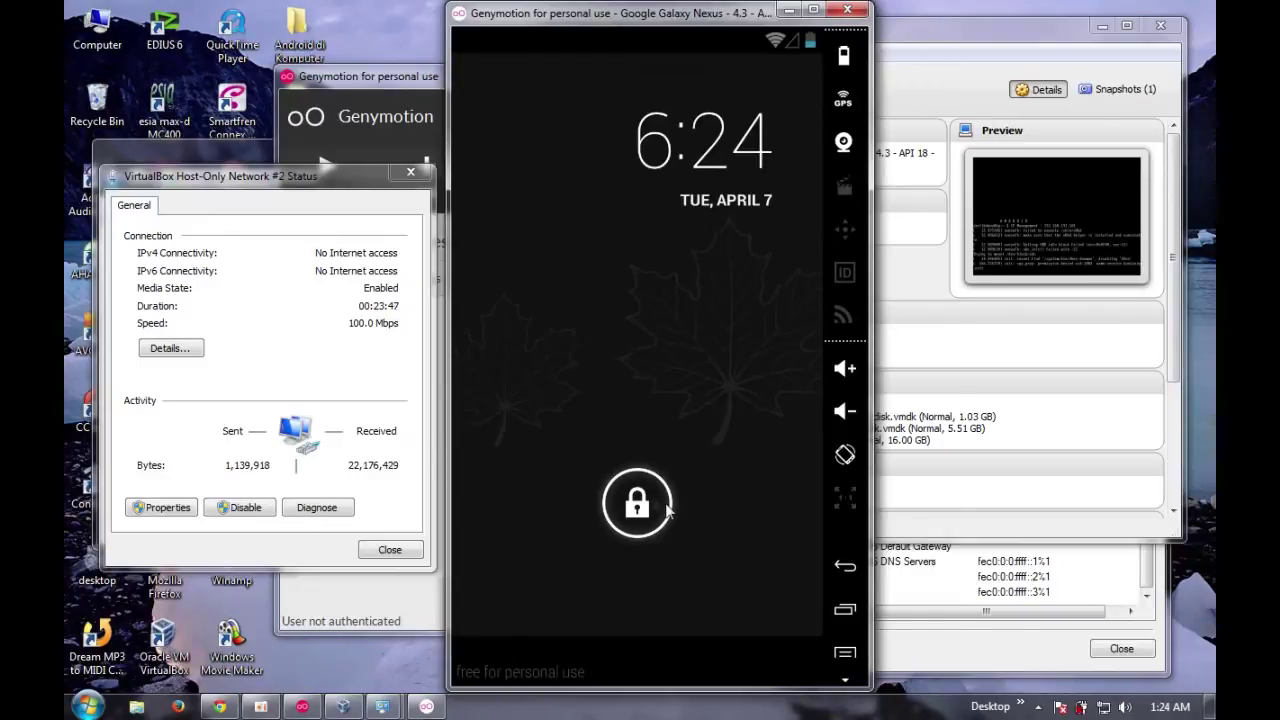
# Unlock the Android virtual device and dismiss the home screen's welcome tip
pyautogui.moveTo(637, 503); pyautogui.dragTo(716, 445)
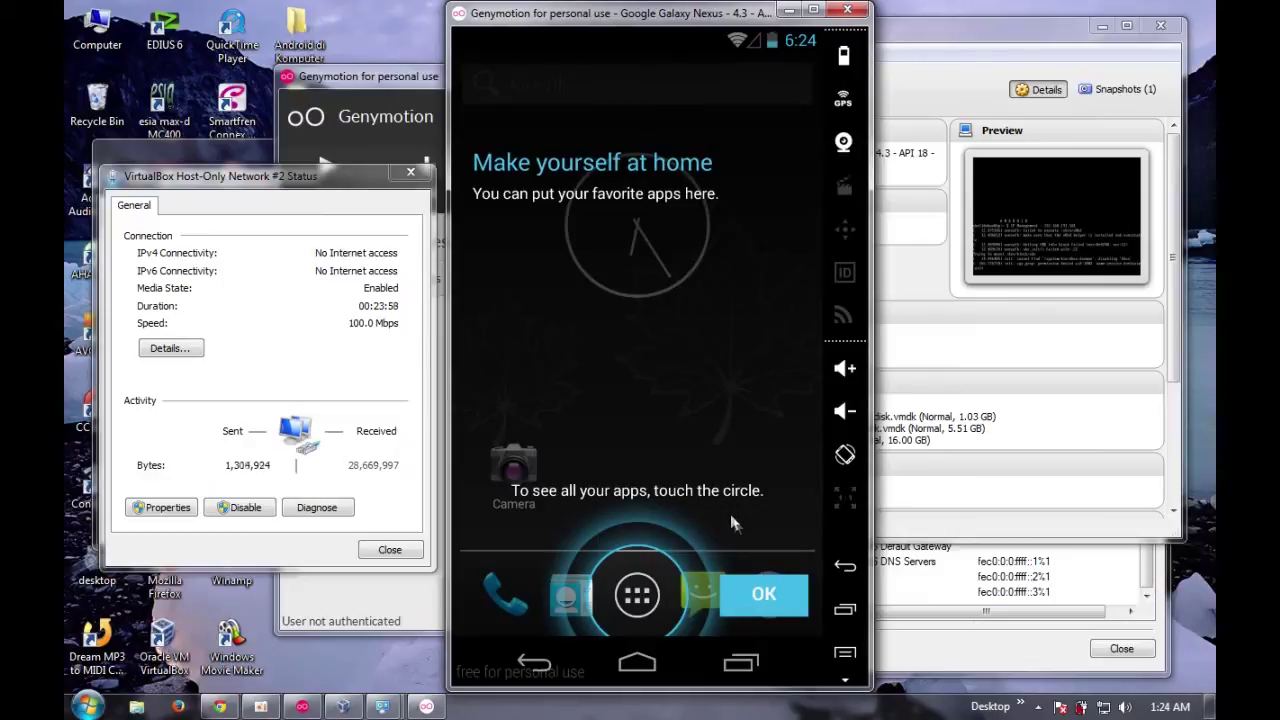
pyautogui.click(754, 592)
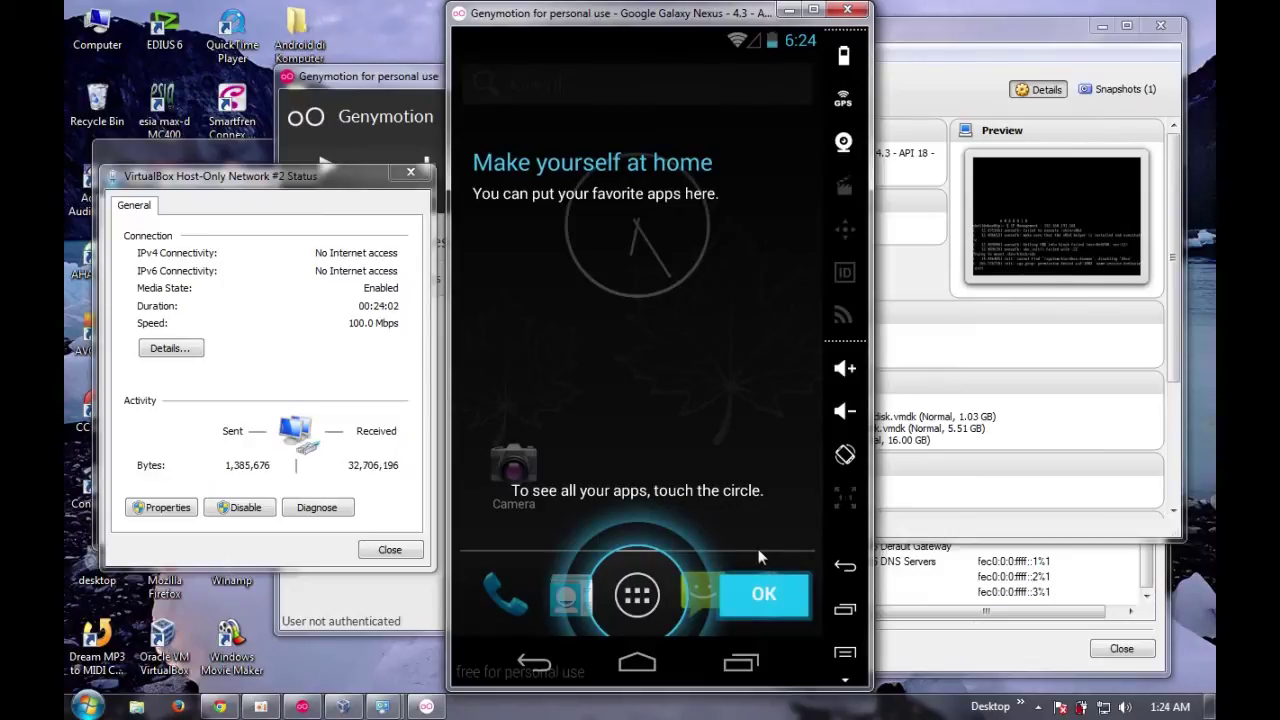
pyautogui.click(759, 602)
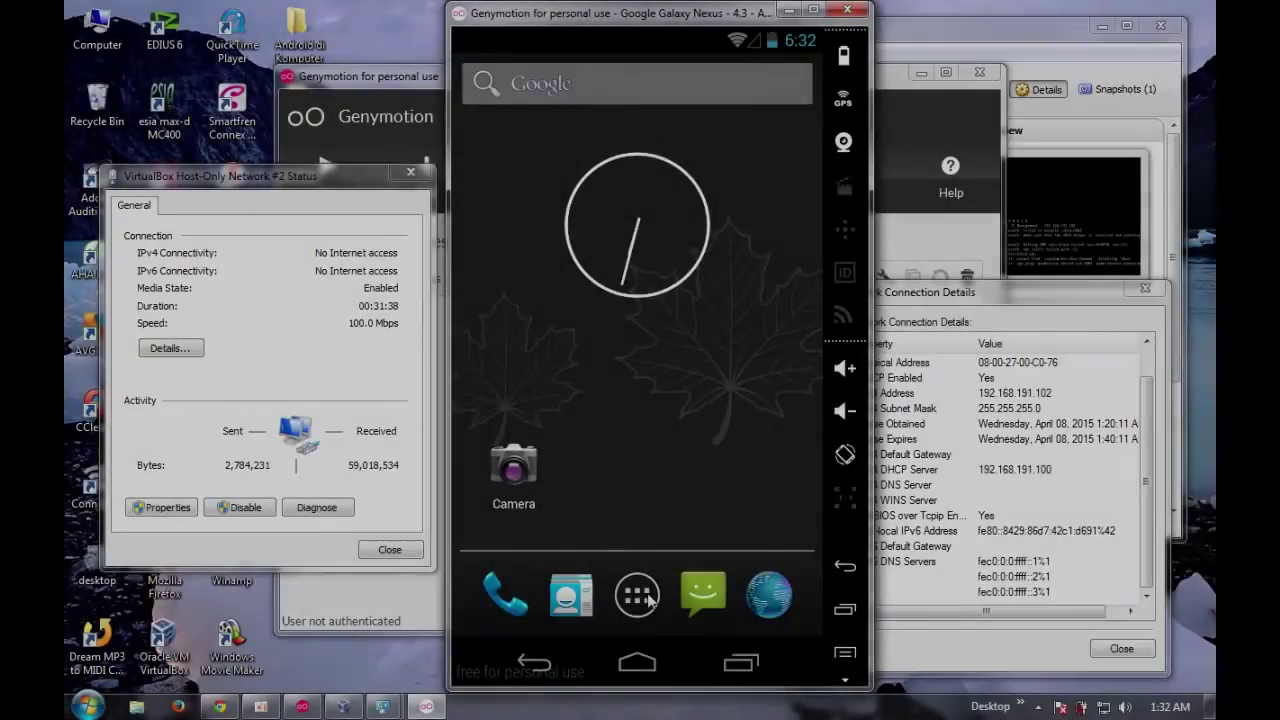
# Open the virtual device's app list, dismiss its introductory tip, and browse the second page of apps before returning to the first
pyautogui.click(648, 598)
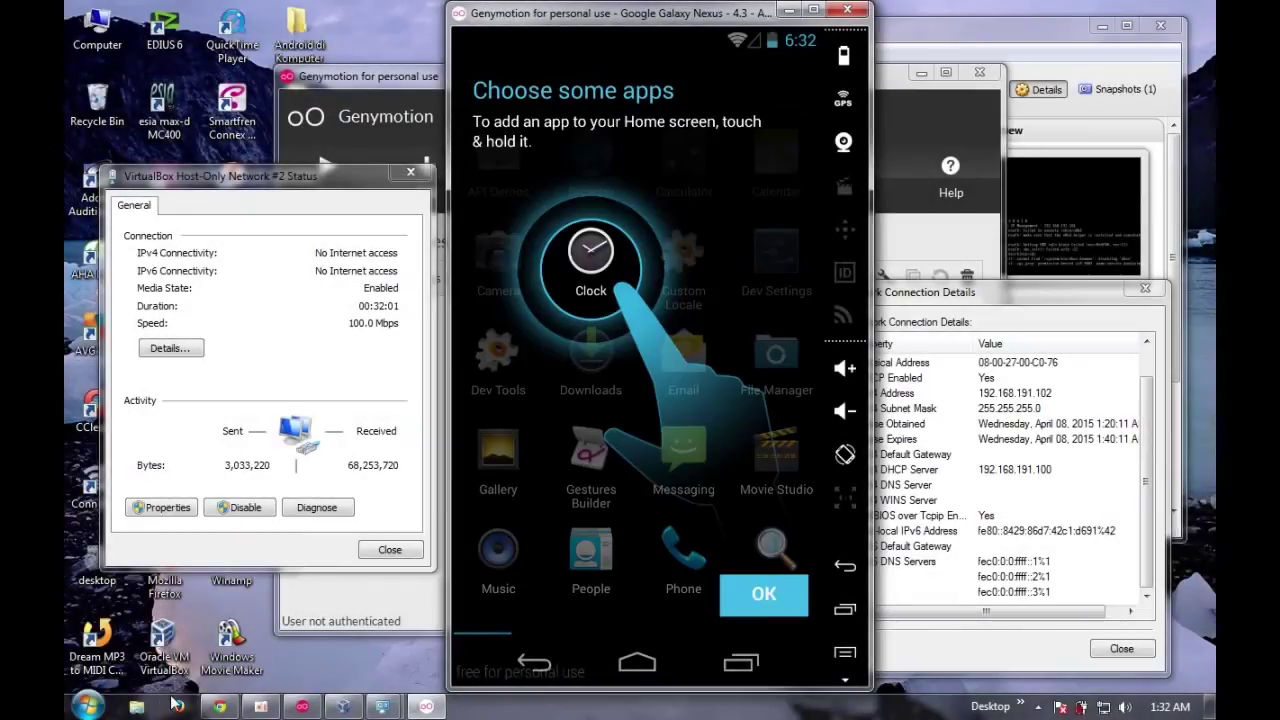
pyautogui.click(767, 594)
pyautogui.click(759, 594)
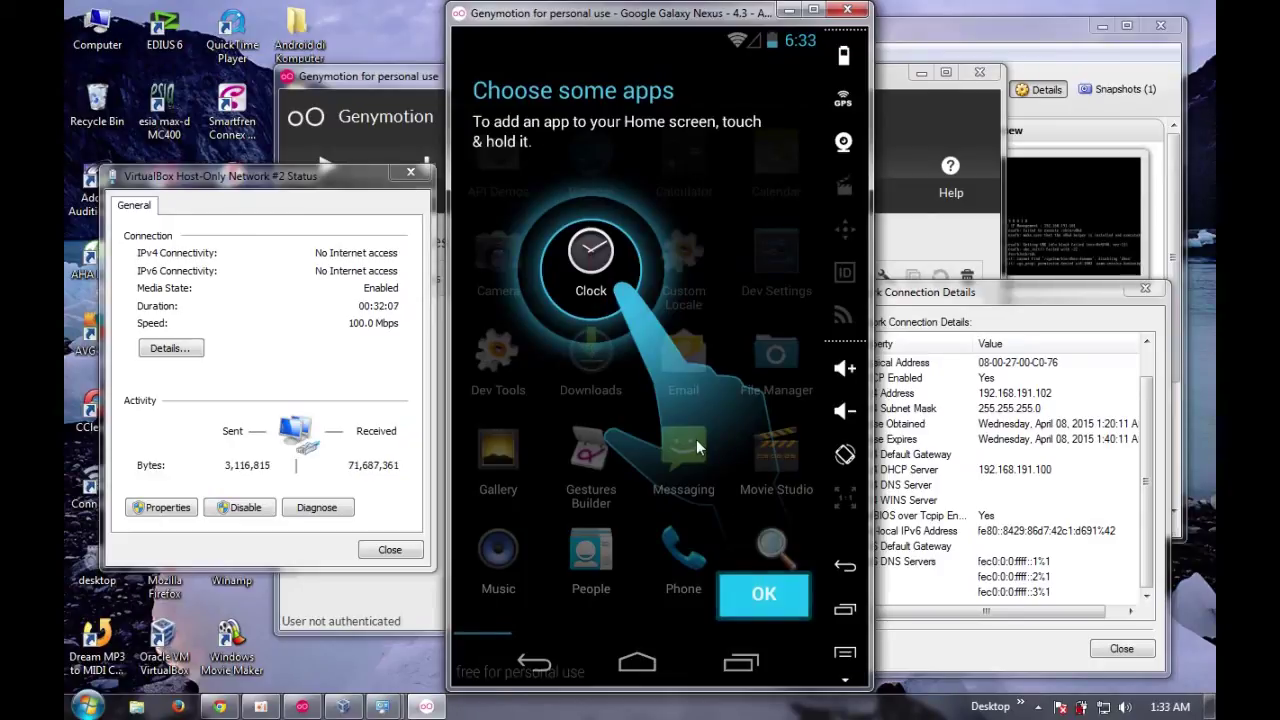
pyautogui.click(764, 594)
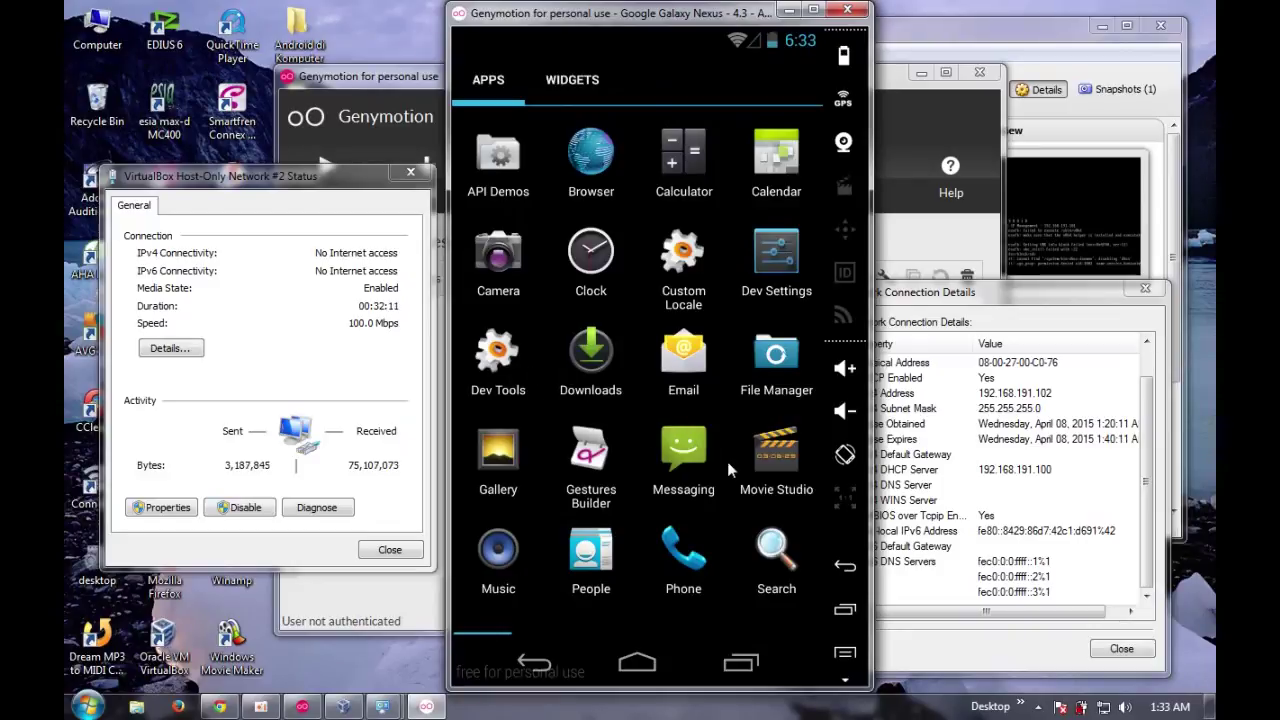
pyautogui.moveTo(717, 443); pyautogui.dragTo(577, 447)
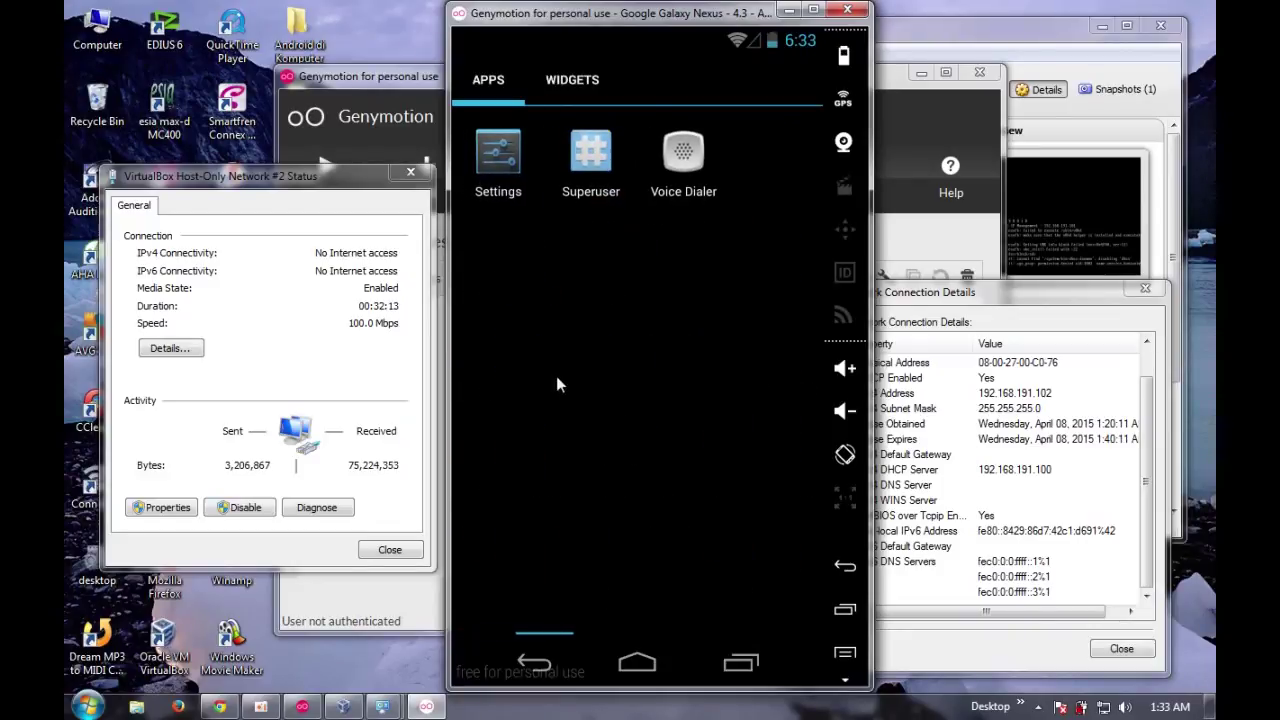
pyautogui.scroll(1, 754, 398)
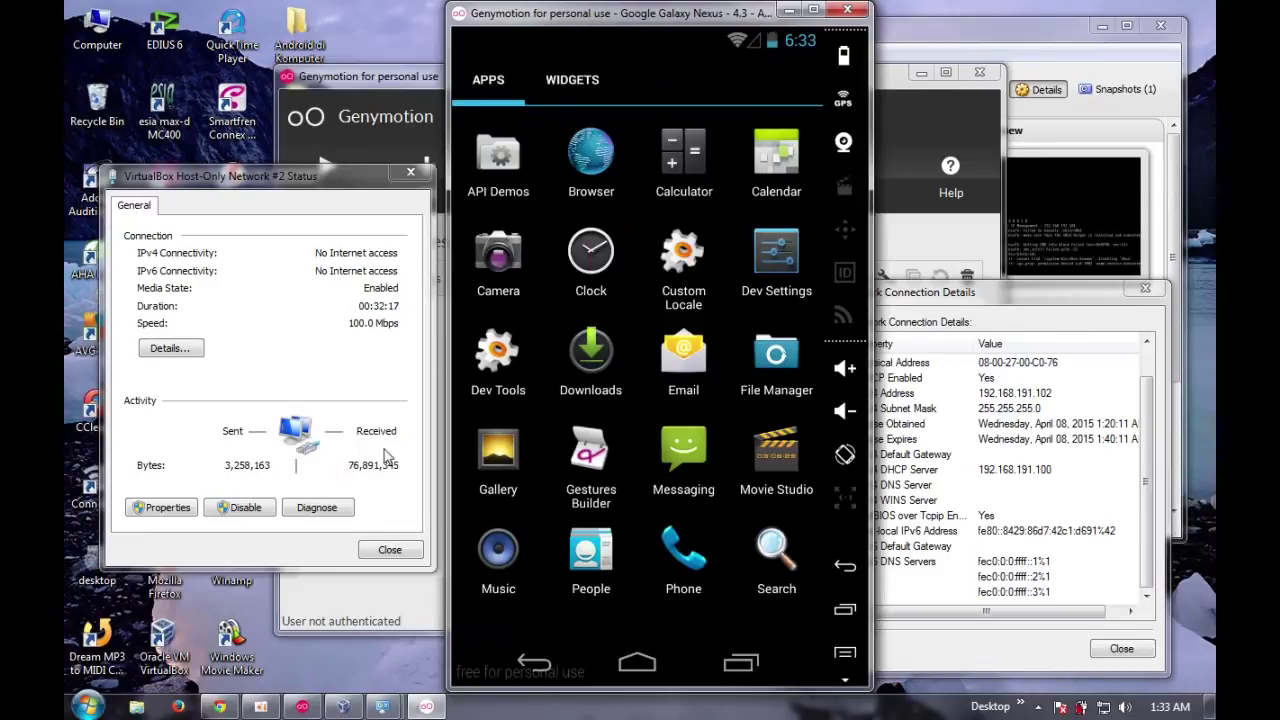
# Highlight the IPv4 DHCP Server entry in the host-only adapter's connection details
pyautogui.click(1001, 484)
pyautogui.click(992, 470)
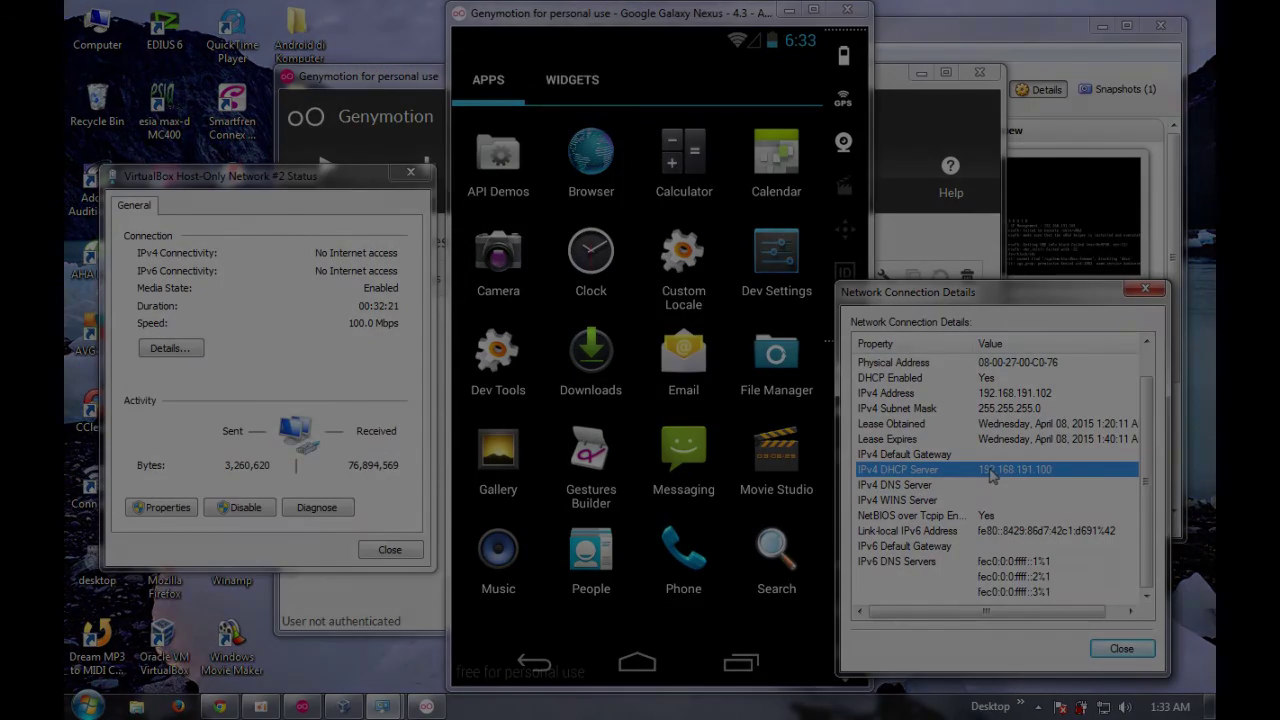